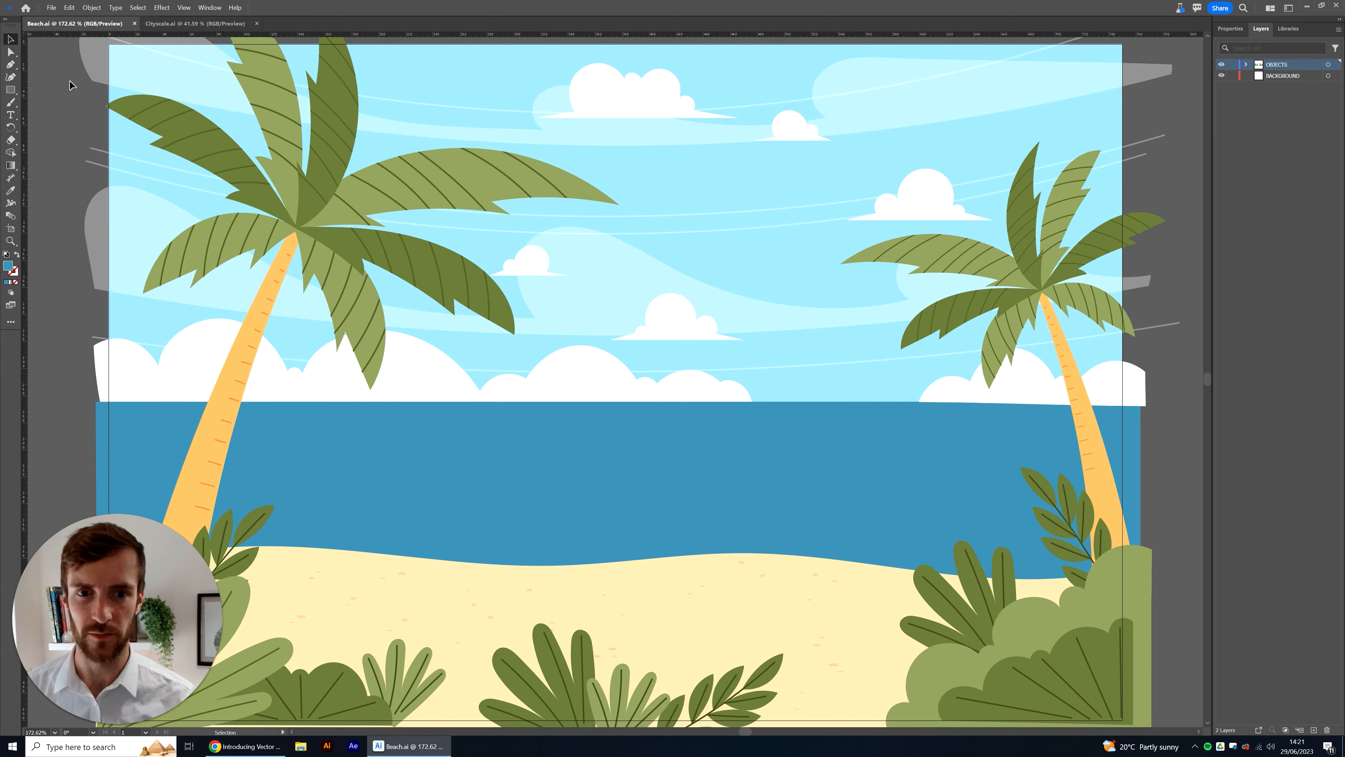
Select all the beach artwork and generate Generative Recolor variations from the prompt "Green".
key(ctrl+a)
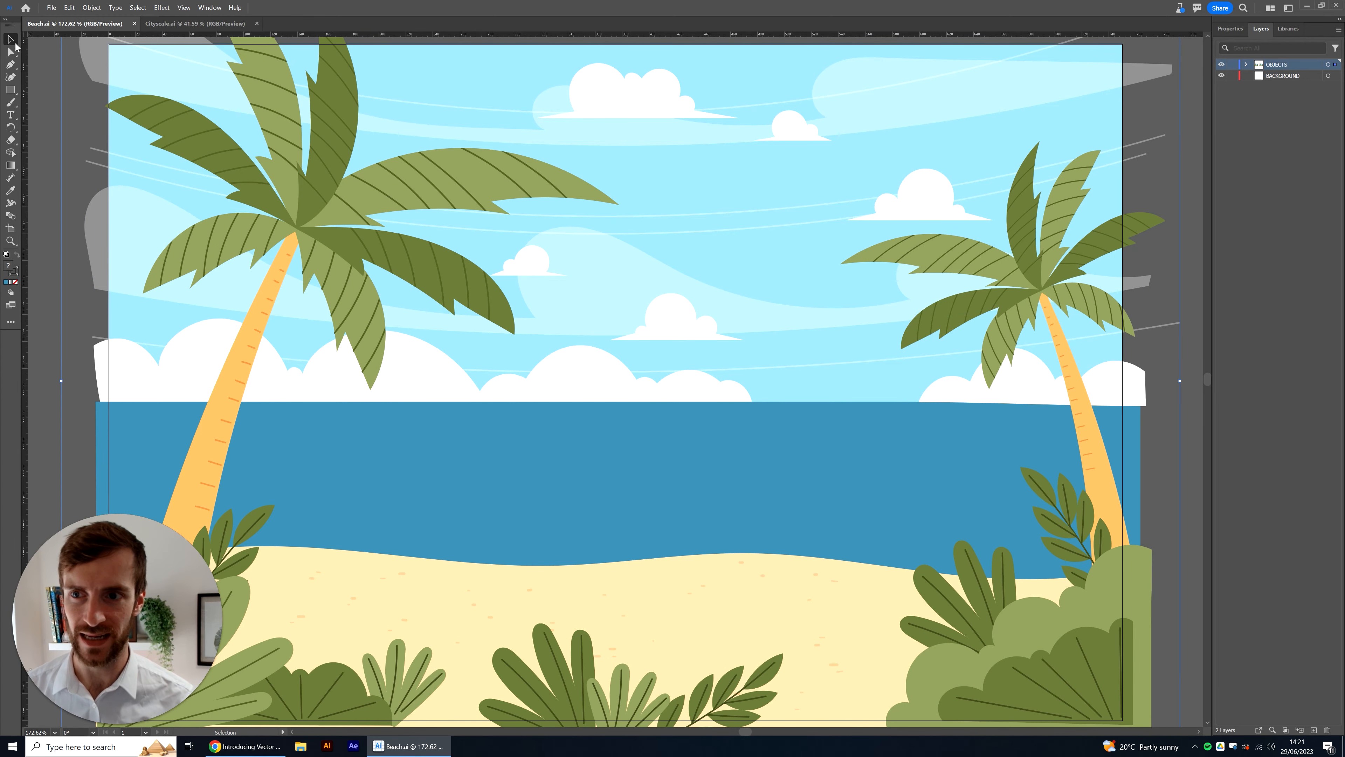
click(70, 8)
mouse_move(212, 190)
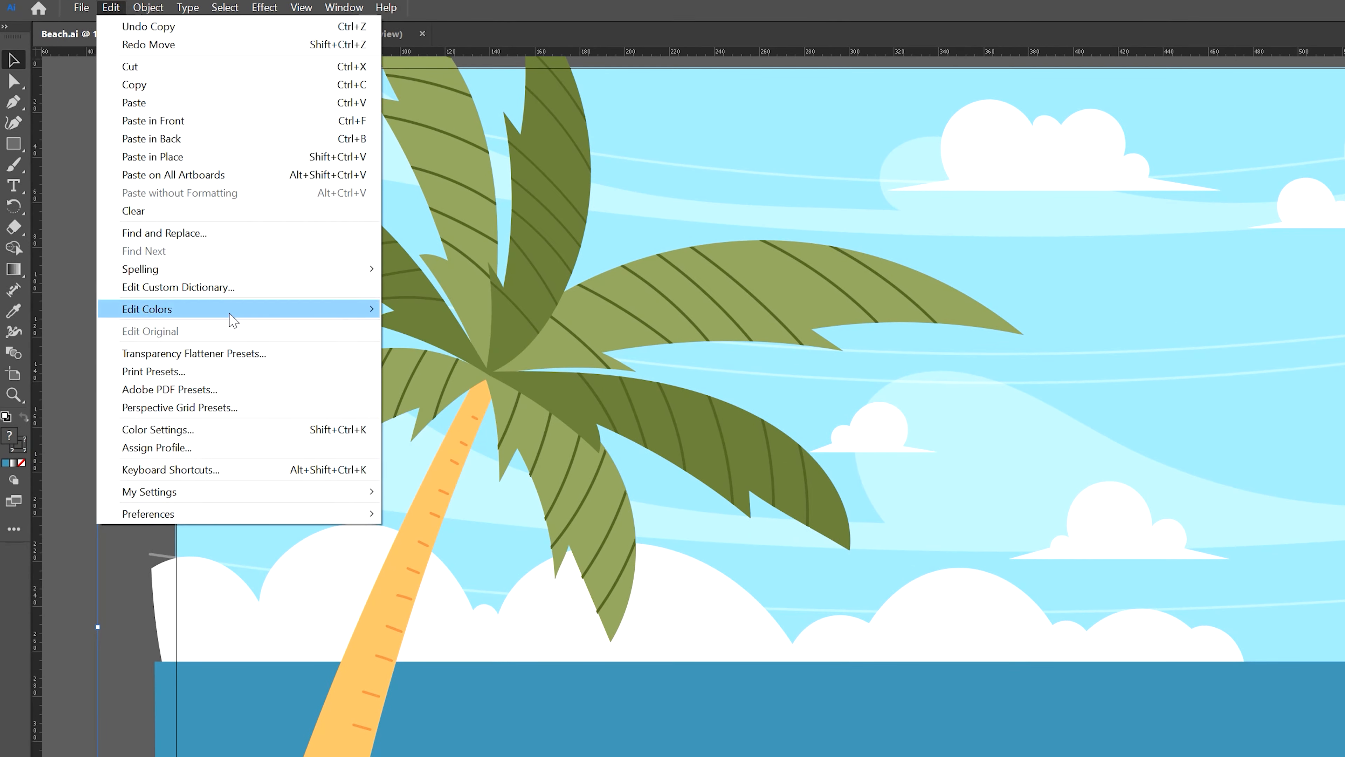
click(475, 349)
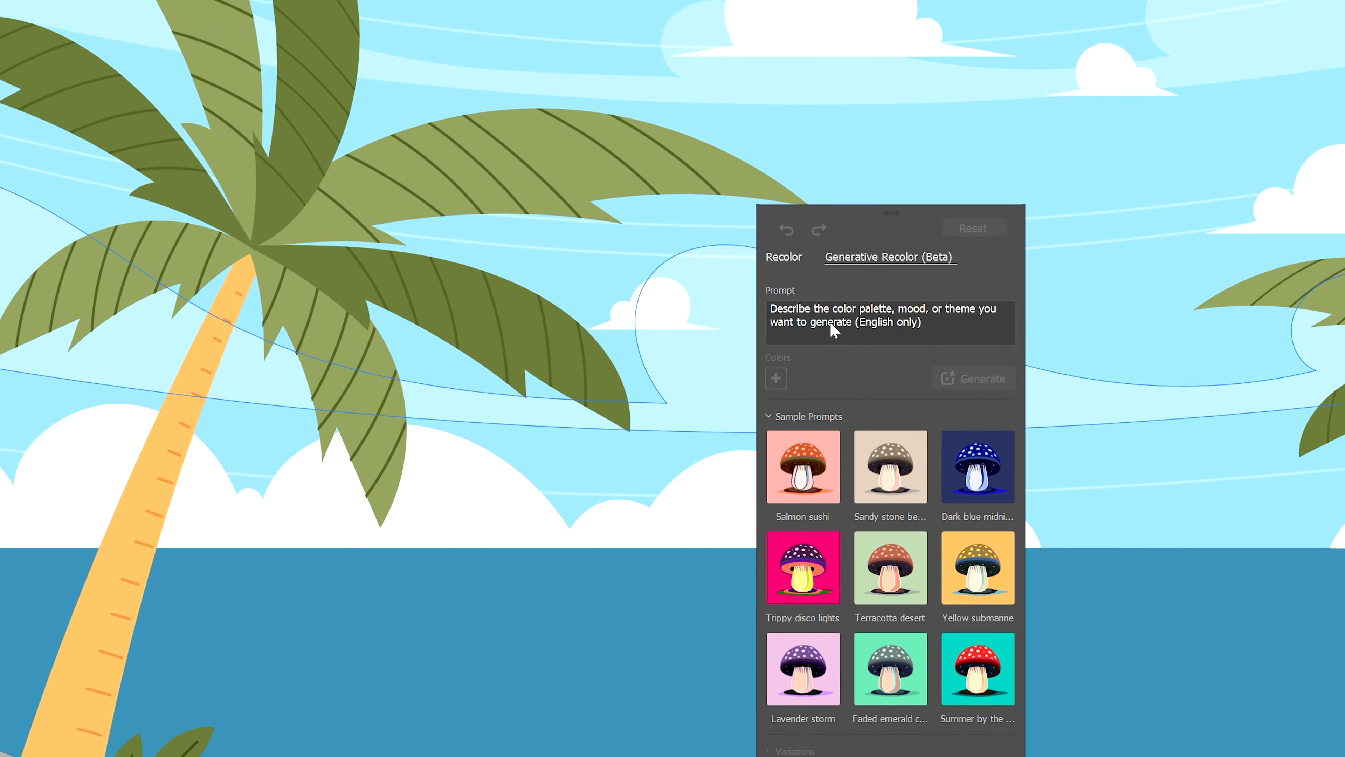
click(627, 201)
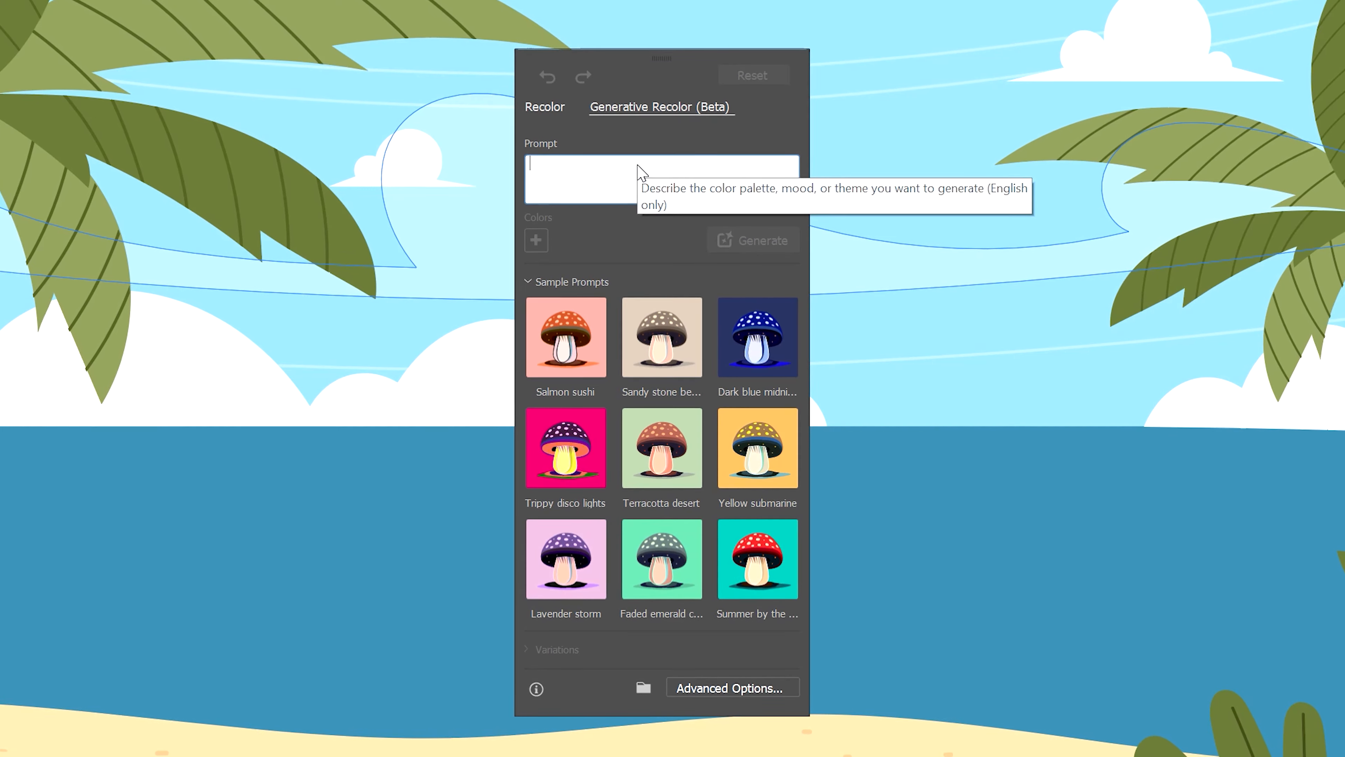
text(Green)
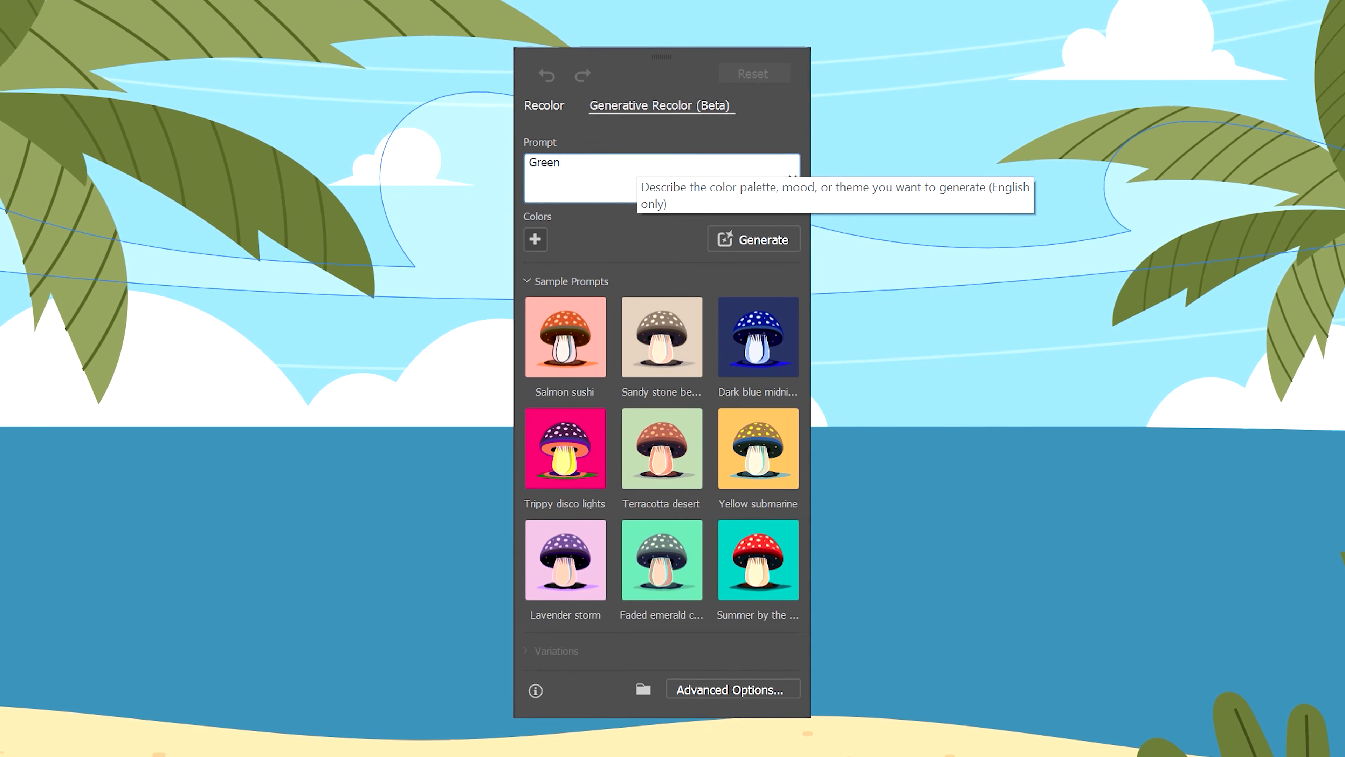
click(766, 242)
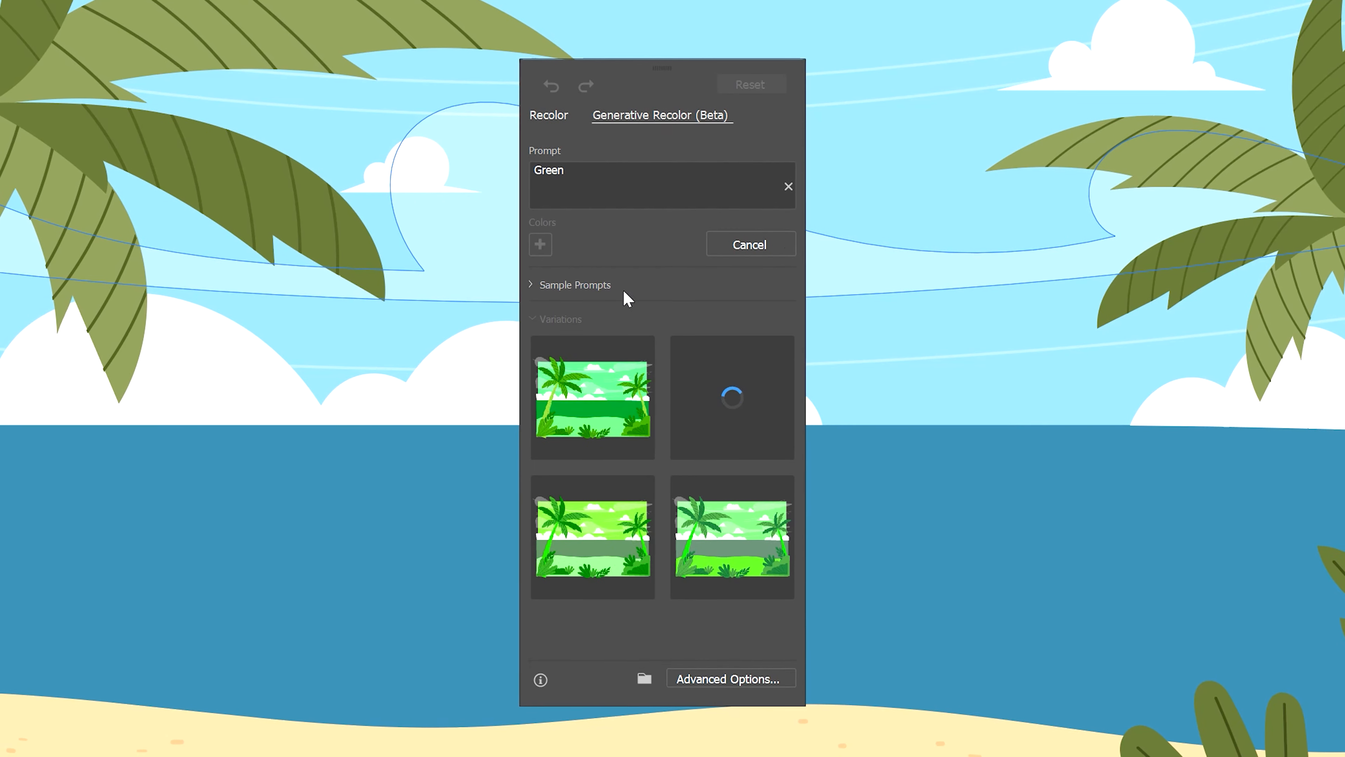
Compare the Green variations on the artwork, ending on the one with the lime sky and pale mint sand.
click(643, 403)
click(686, 403)
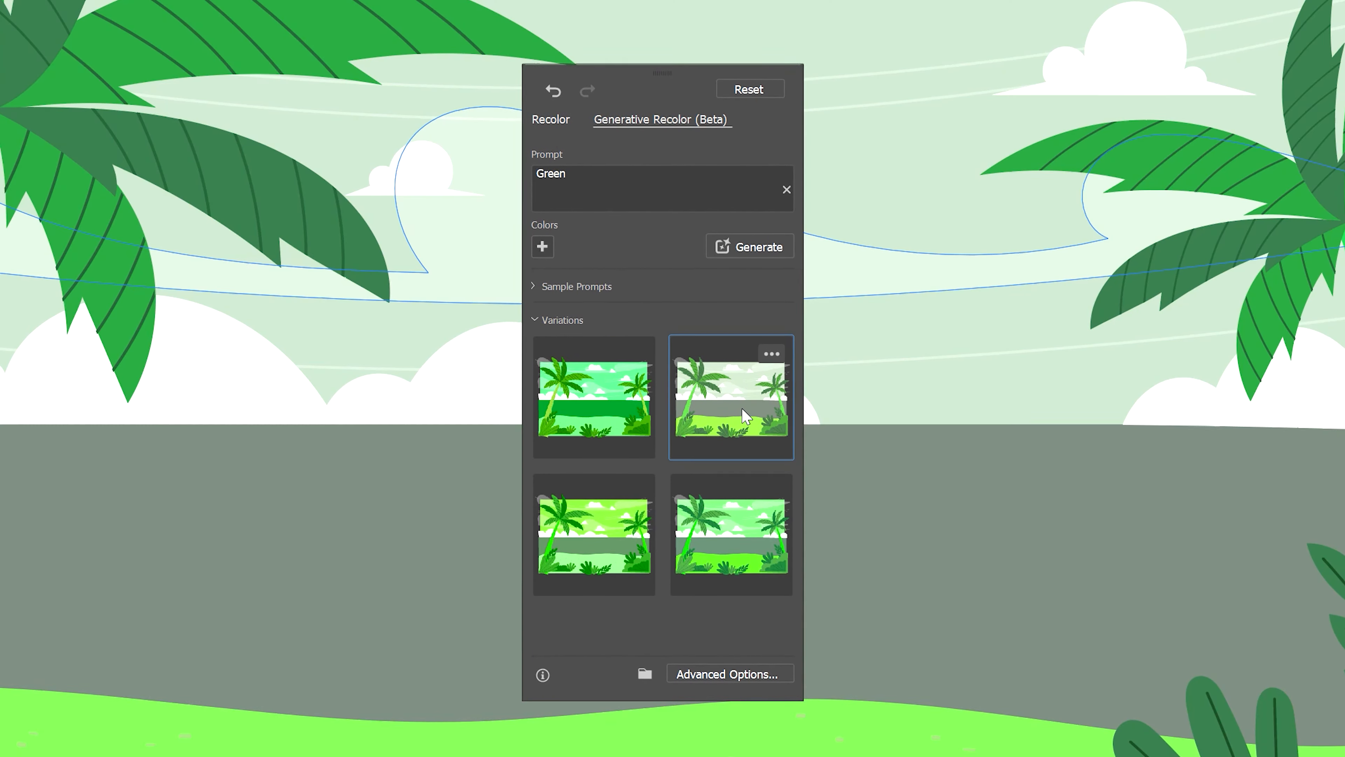
click(763, 549)
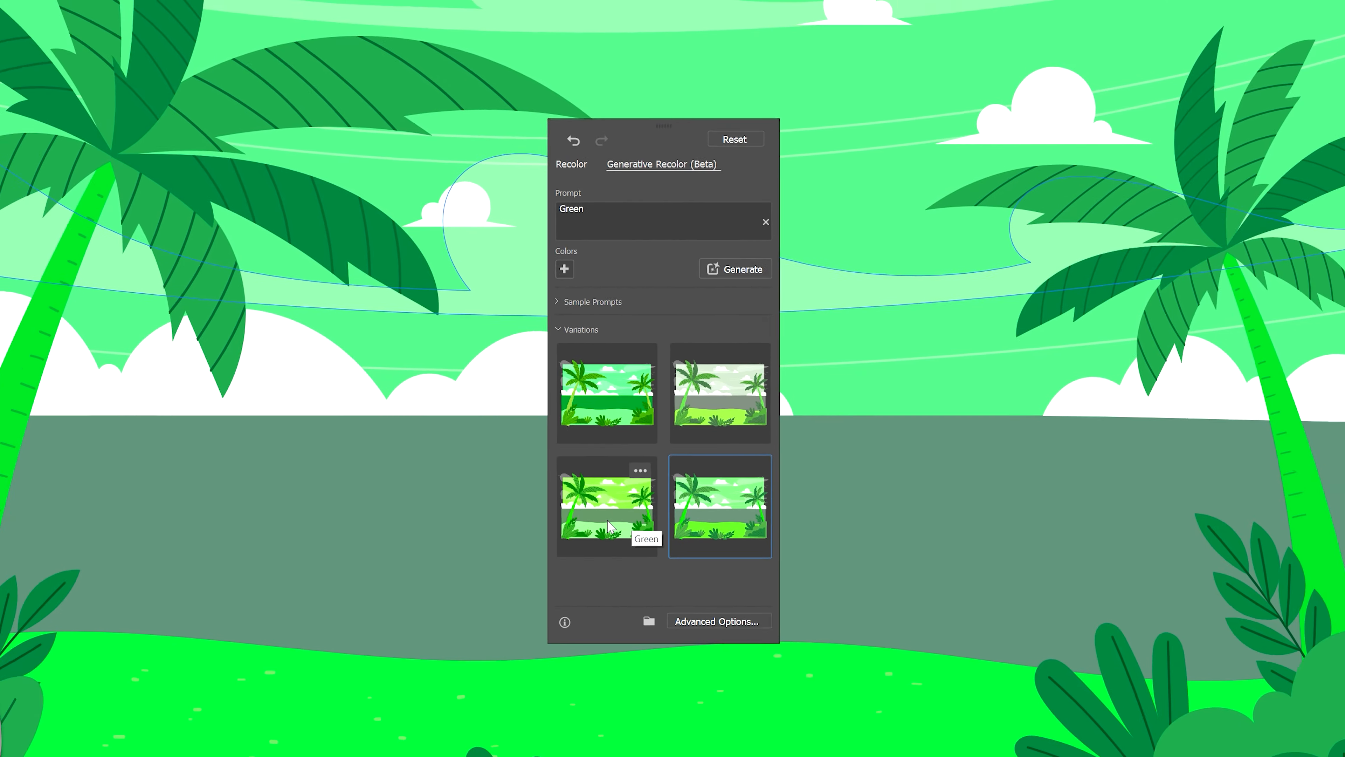
click(610, 526)
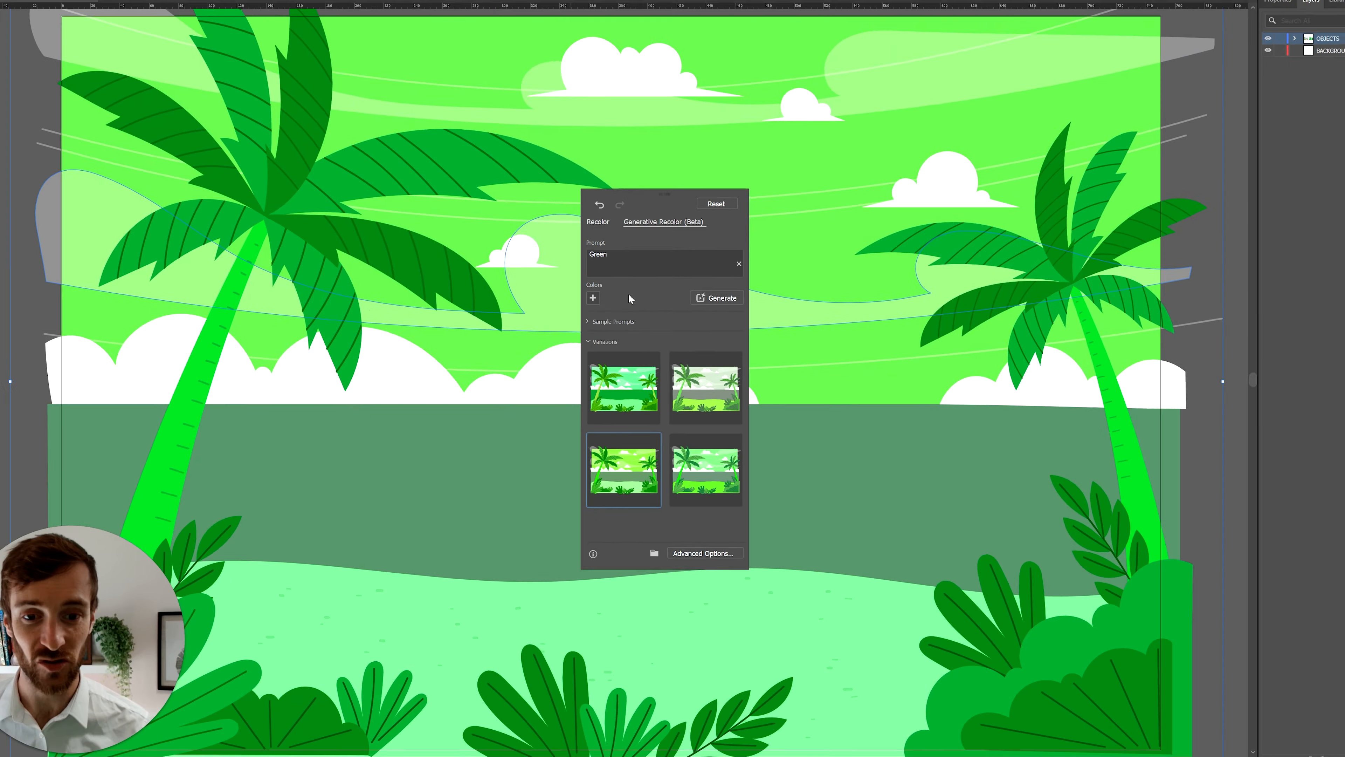
Replace the recolor prompt with "Sunset" and generate new variations.
double_click(623, 225)
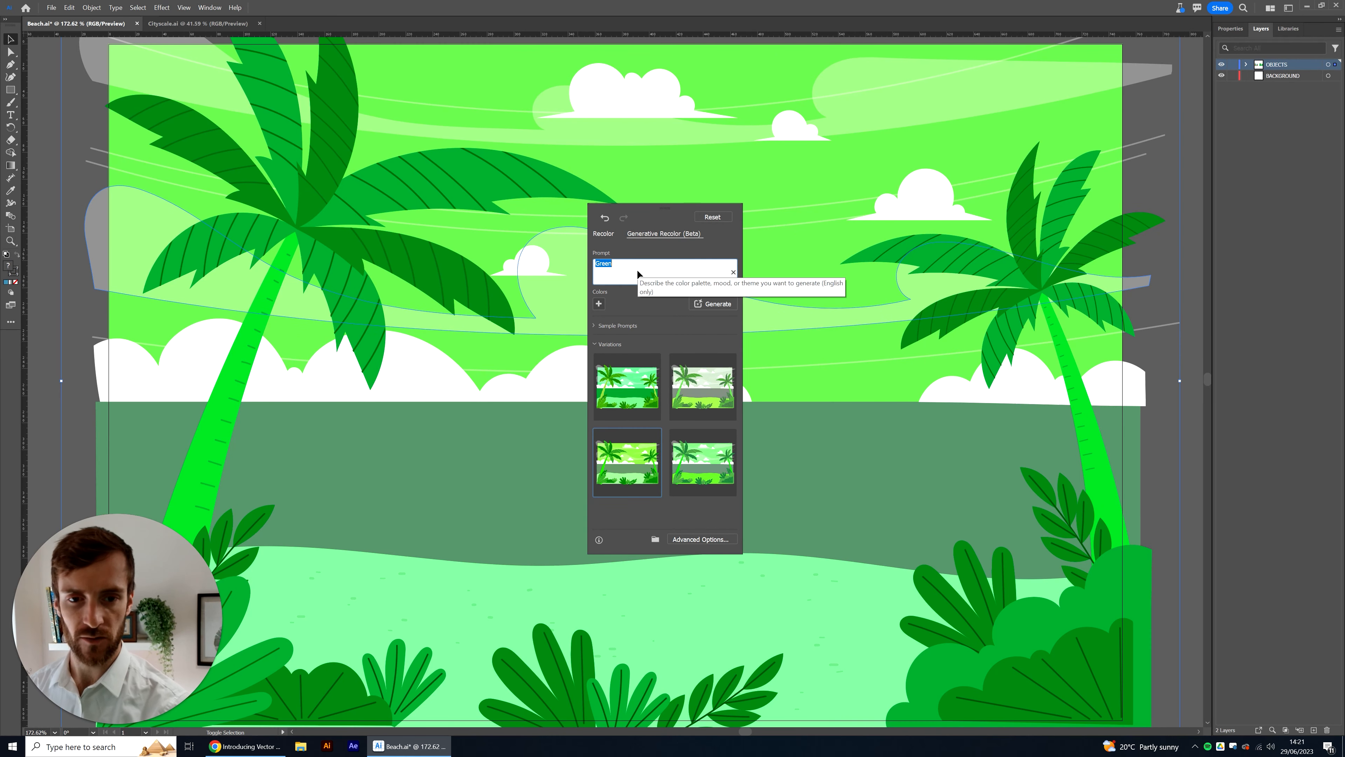
text(Sunse)
key(Return)
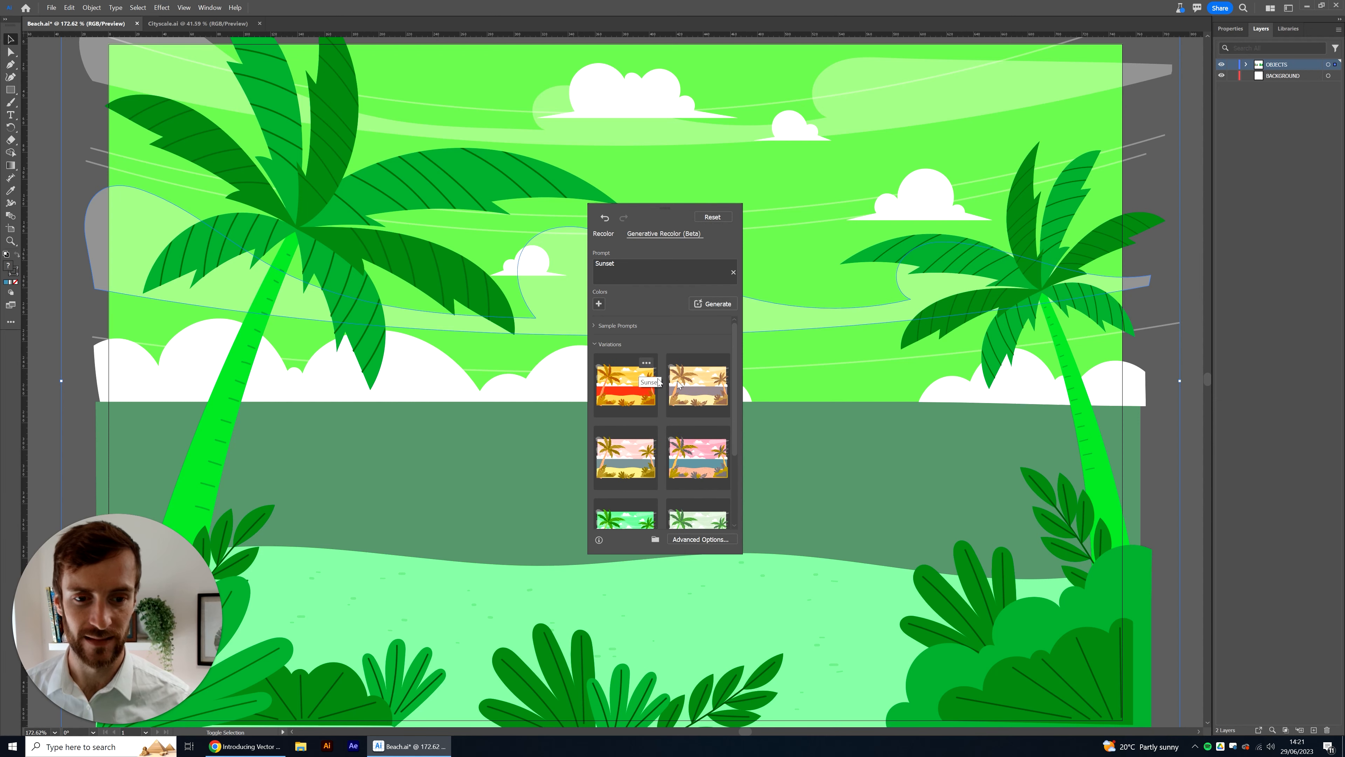
Compare the Sunset variations, apply the yellow and orange one with the red sea, and undo the recolor.
click(701, 395)
click(694, 463)
click(626, 457)
click(625, 385)
click(677, 401)
click(625, 385)
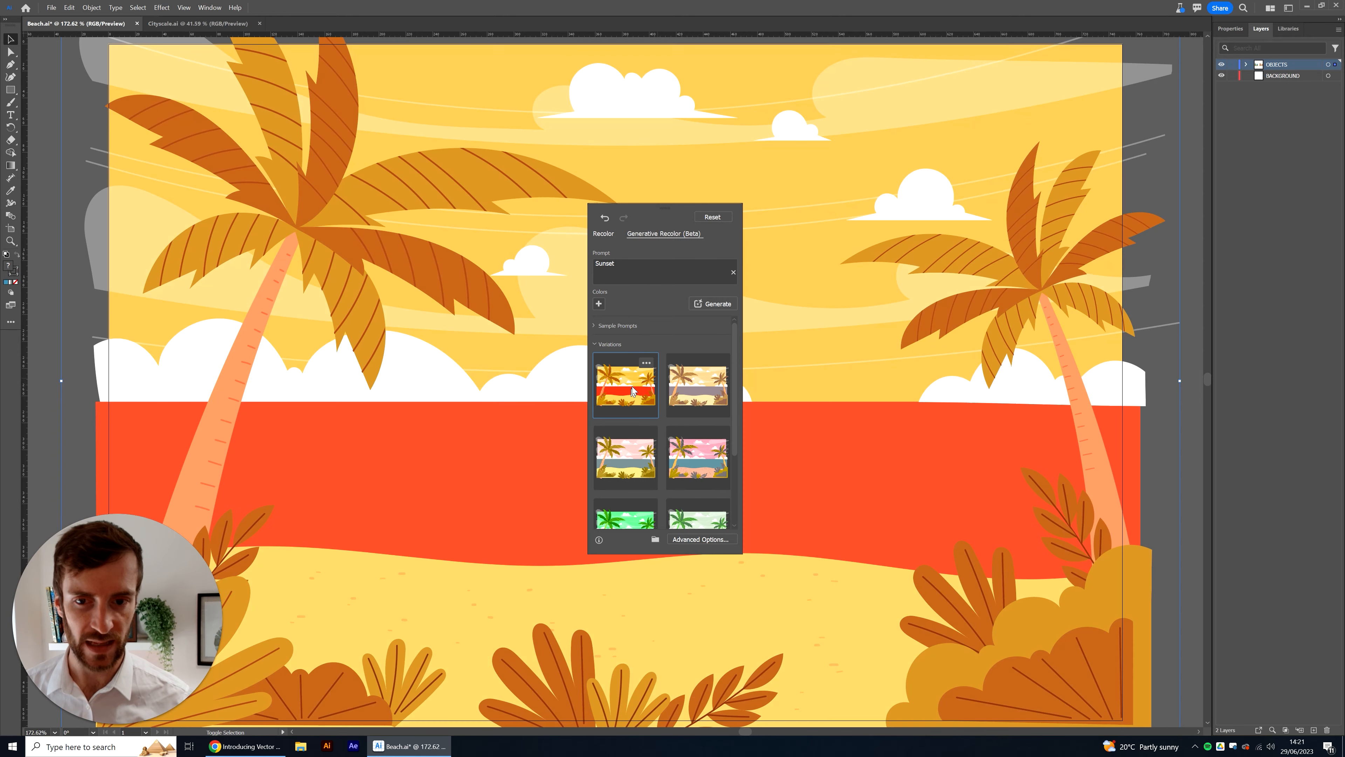
click(52, 292)
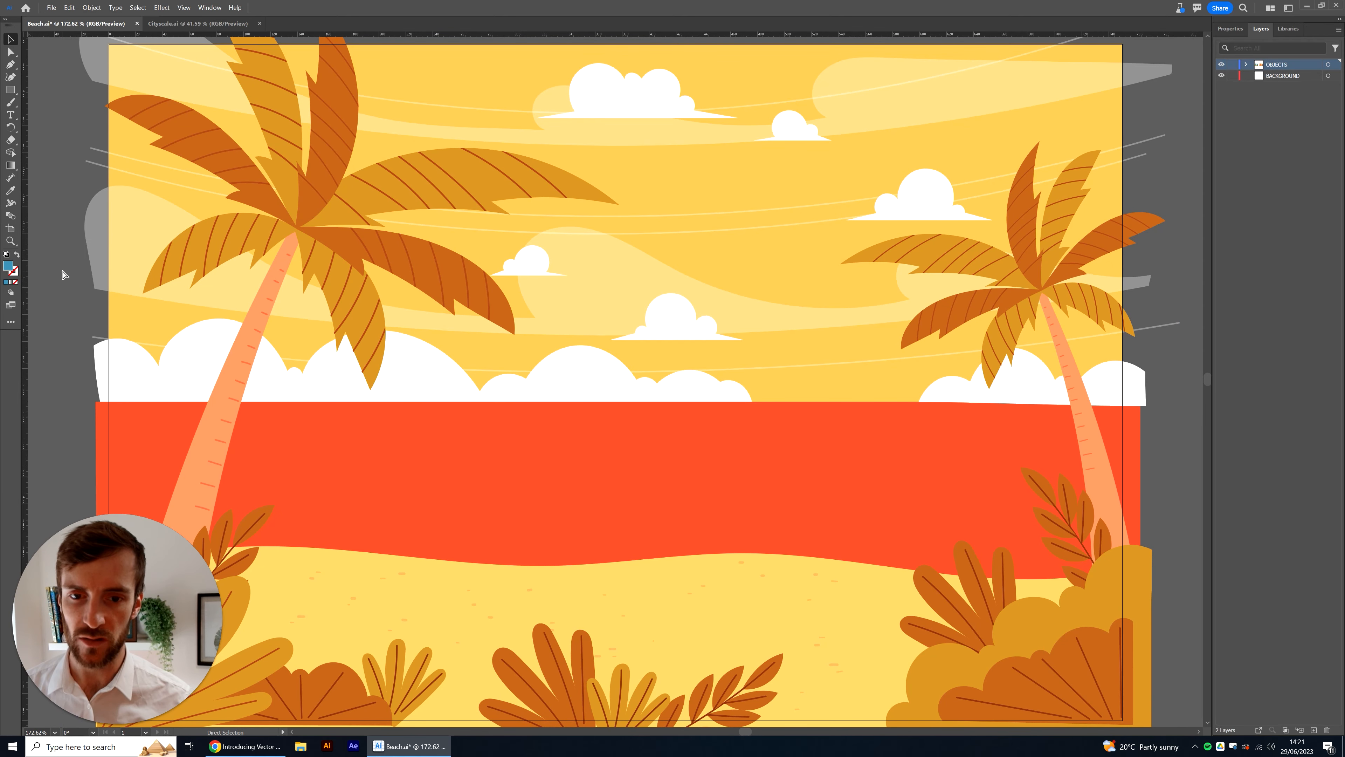
key(ctrl+z)
Try moving the sky, palm tree and bush groups separately, undoing each move.
click(135, 211)
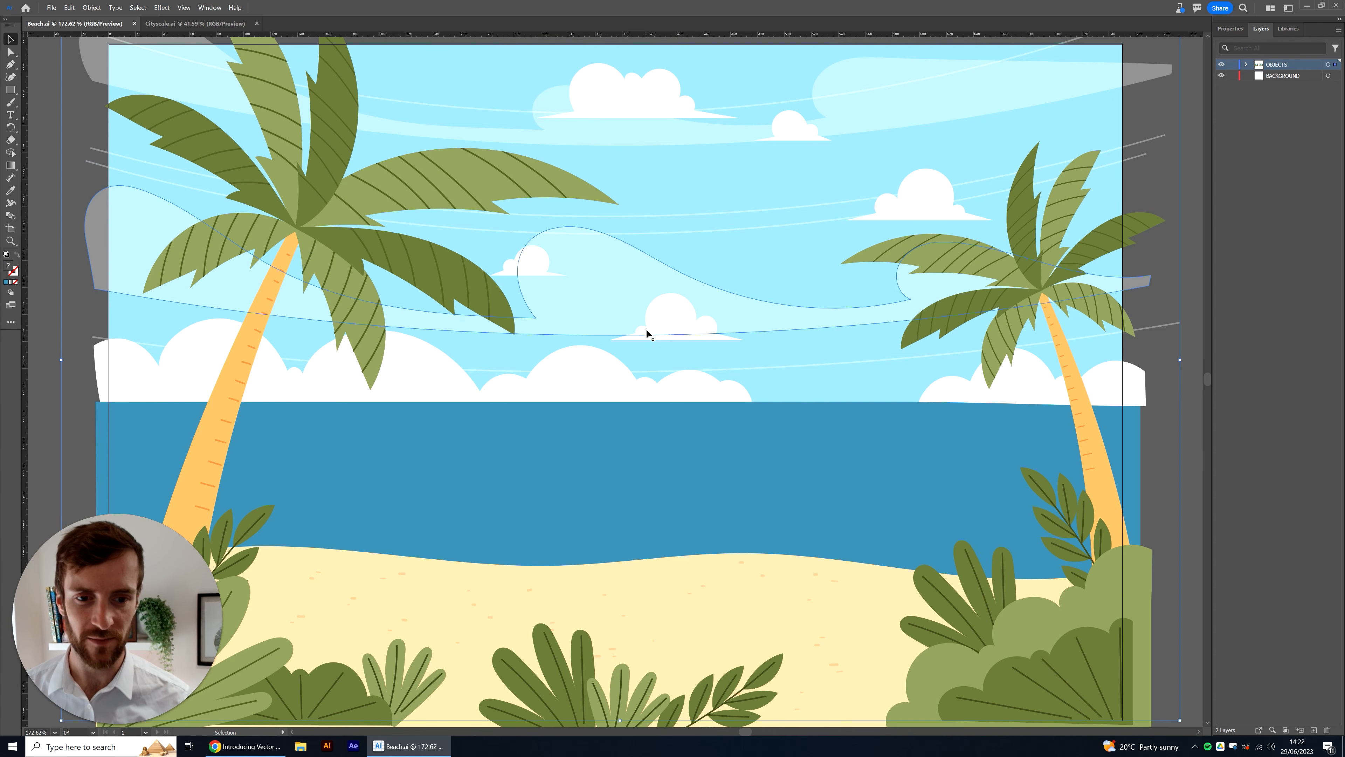
mouse_move(679, 337)
mouse_down()
mouse_move(636, 340)
mouse_move(690, 164)
mouse_move(609, 207)
mouse_move(698, 298)
mouse_move(678, 326)
mouse_up()
key(ctrl+z)
mouse_move(474, 200)
mouse_down()
mouse_move(375, 142)
mouse_move(527, 173)
mouse_move(496, 188)
mouse_up()
key(ctrl+z)
drag(574, 620, 673, 303)
key(ctrl+z)
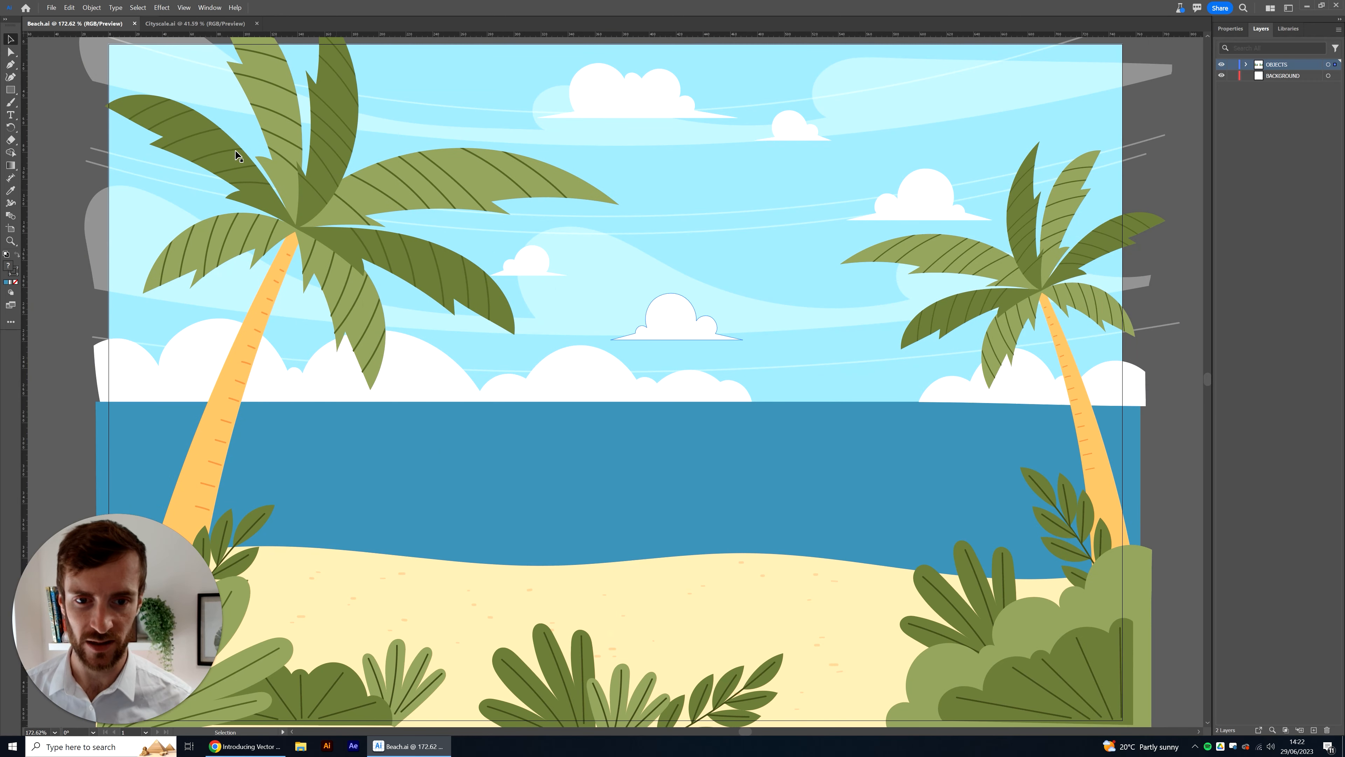
Recolor the sky and sea with Generative Recolor using the prompt "Sunset sky", choosing the orange sky and brown sea variation.
click(69, 7)
mouse_move(140, 196)
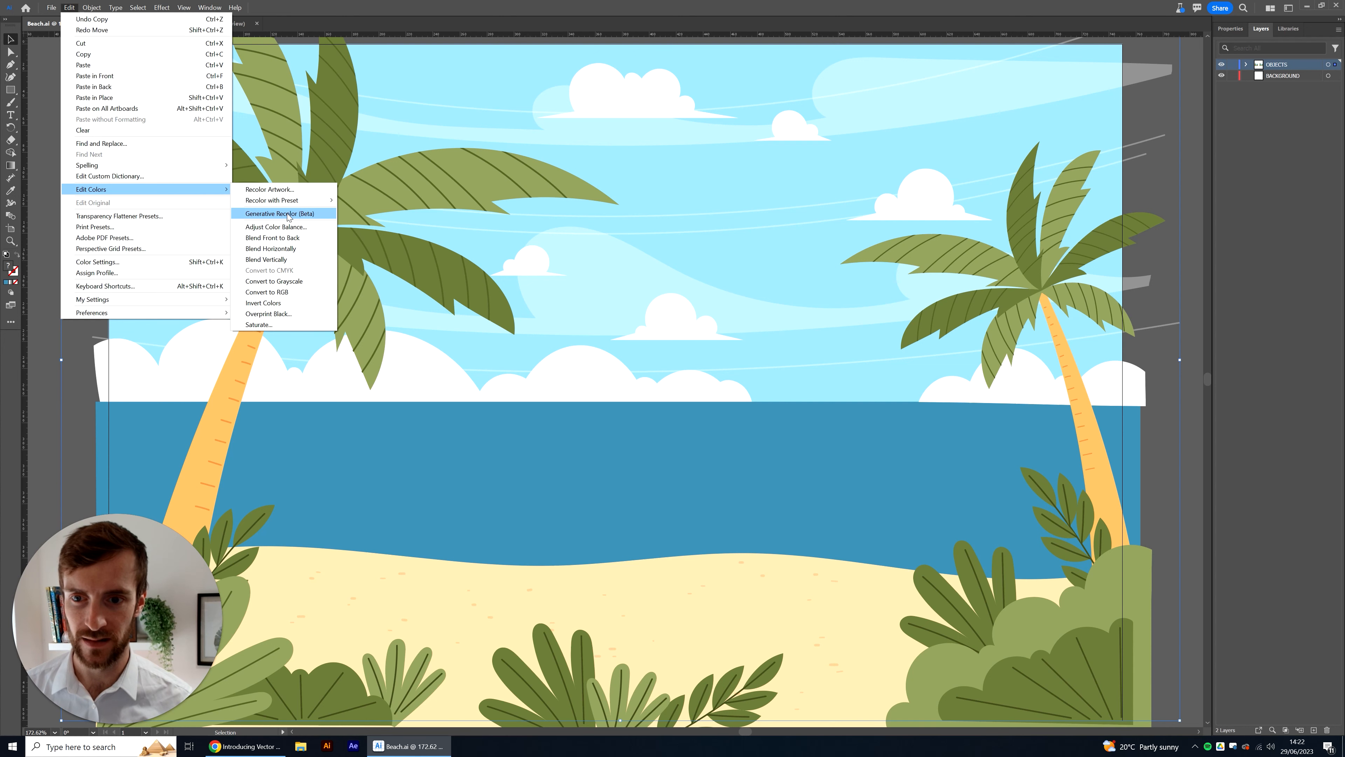
click(361, 215)
click(641, 272)
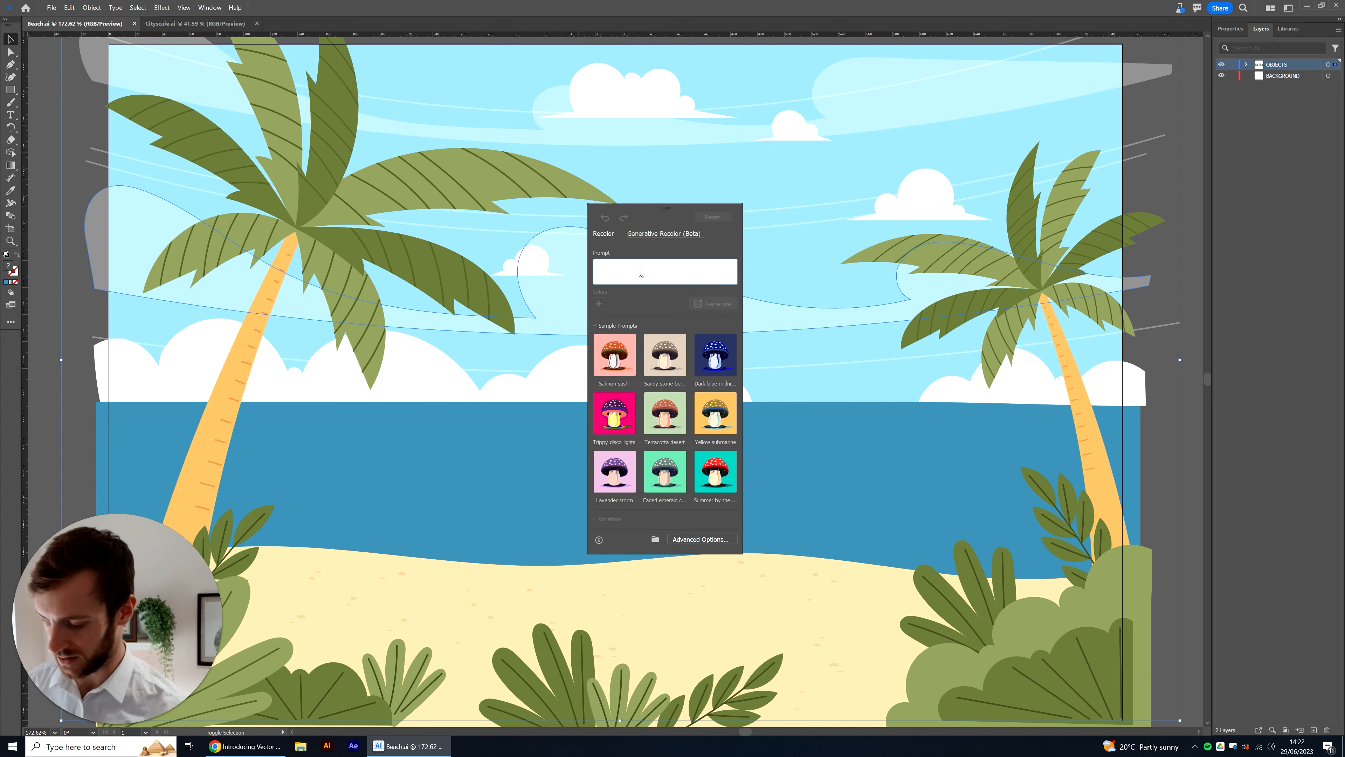
text(Sunset sky)
key(Return)
click(680, 374)
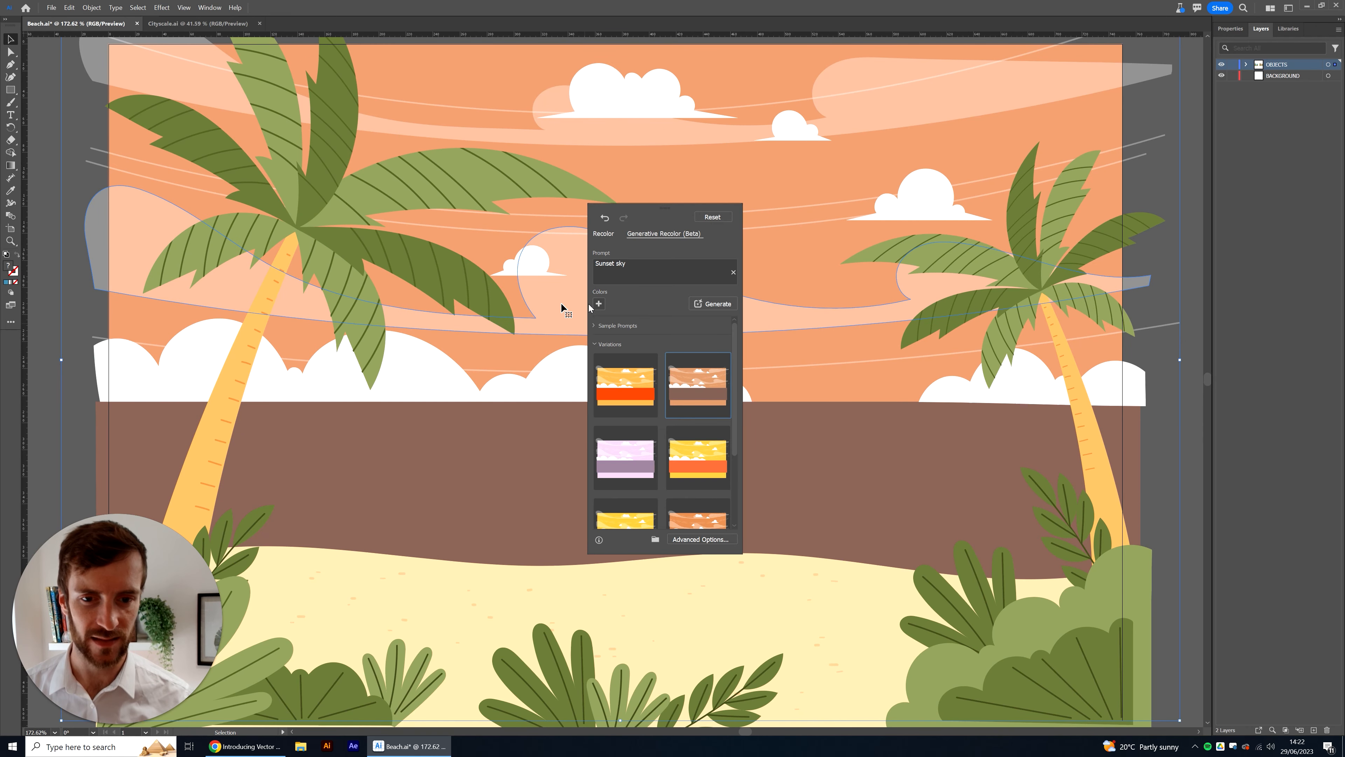
Select both palm trees and generate Generative Recolor variations from the prompt "Trees at sunset".
click(438, 274)
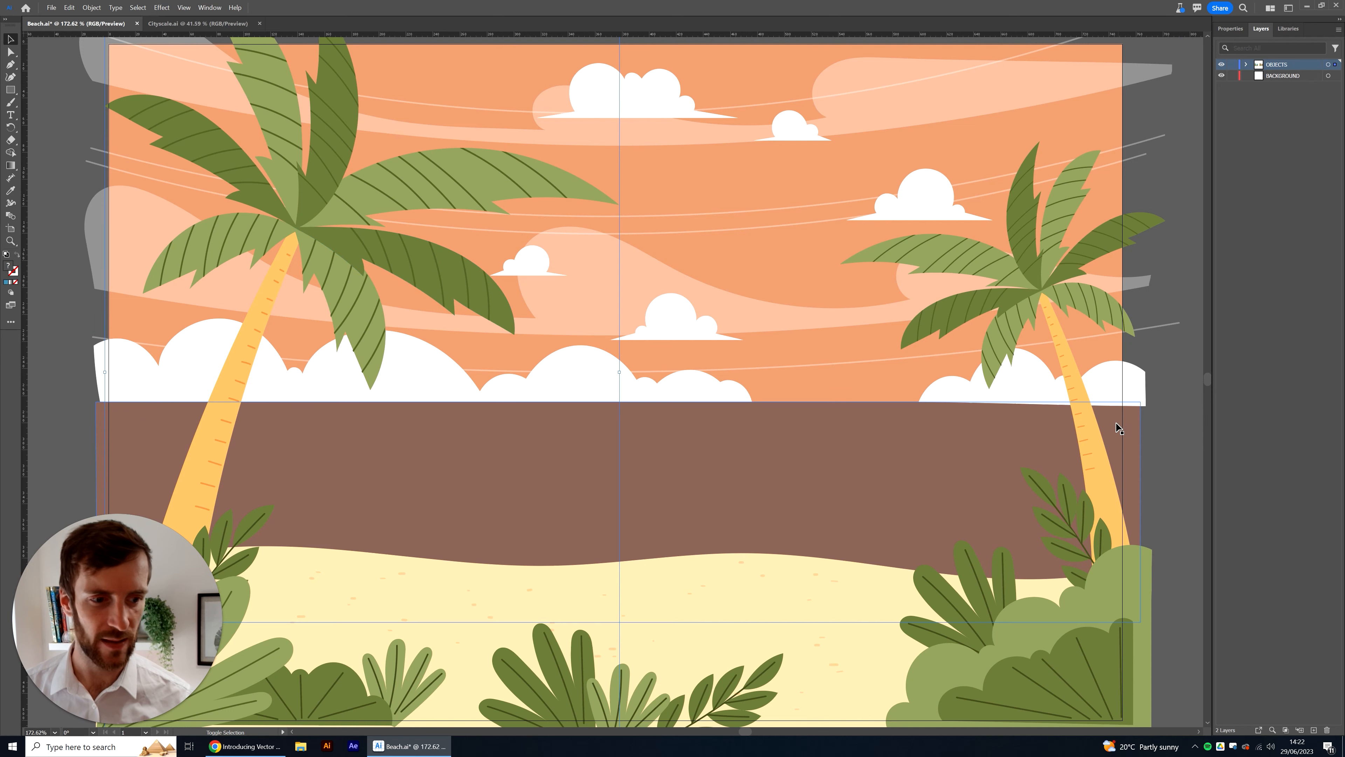
shift+click(1099, 457)
click(69, 7)
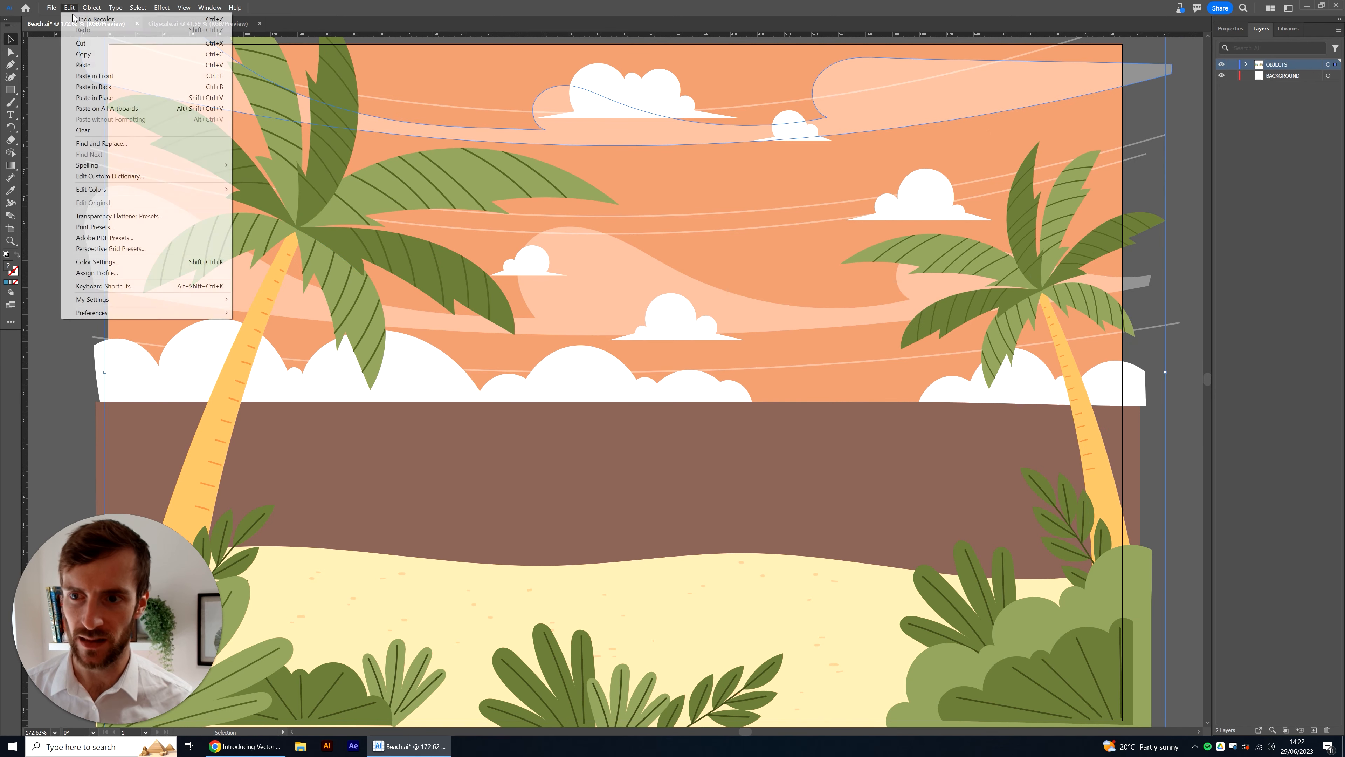
mouse_move(140, 192)
click(279, 214)
click(646, 276)
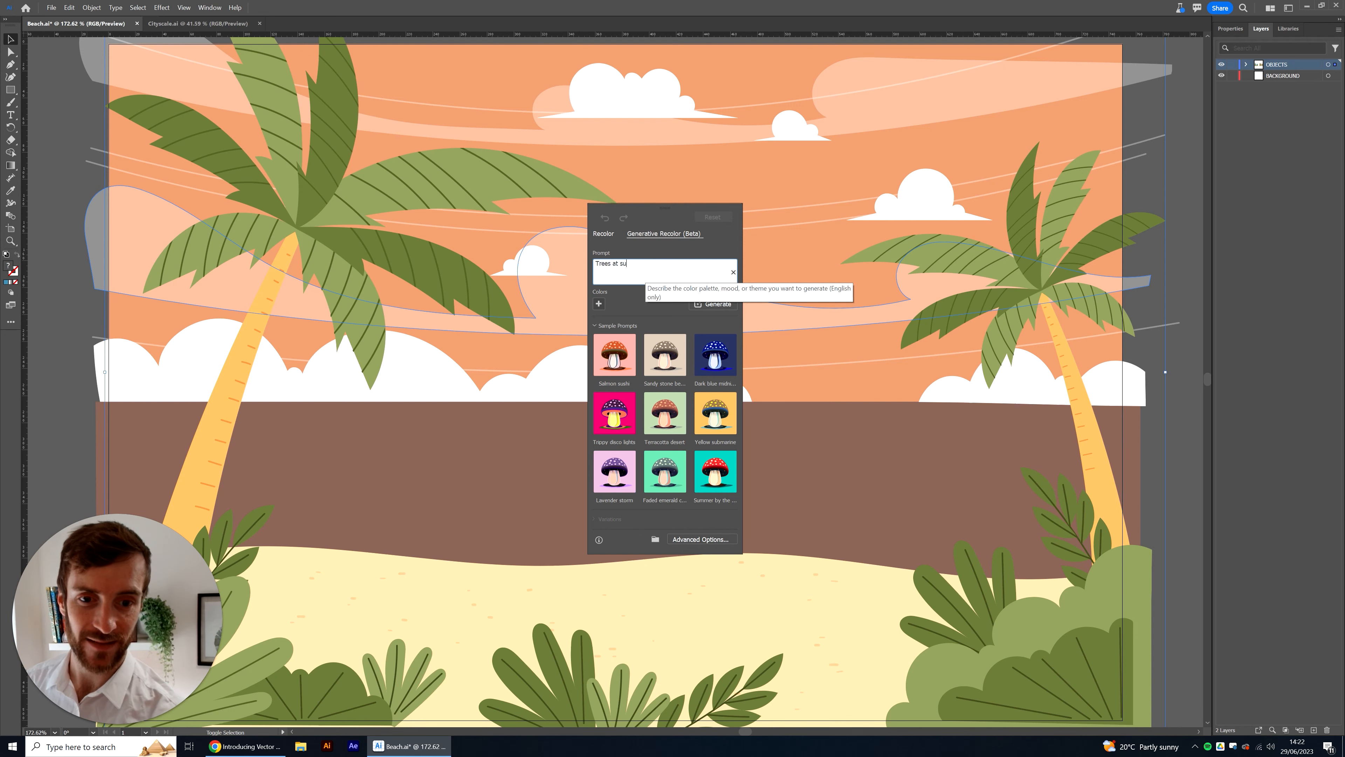
key(Return)
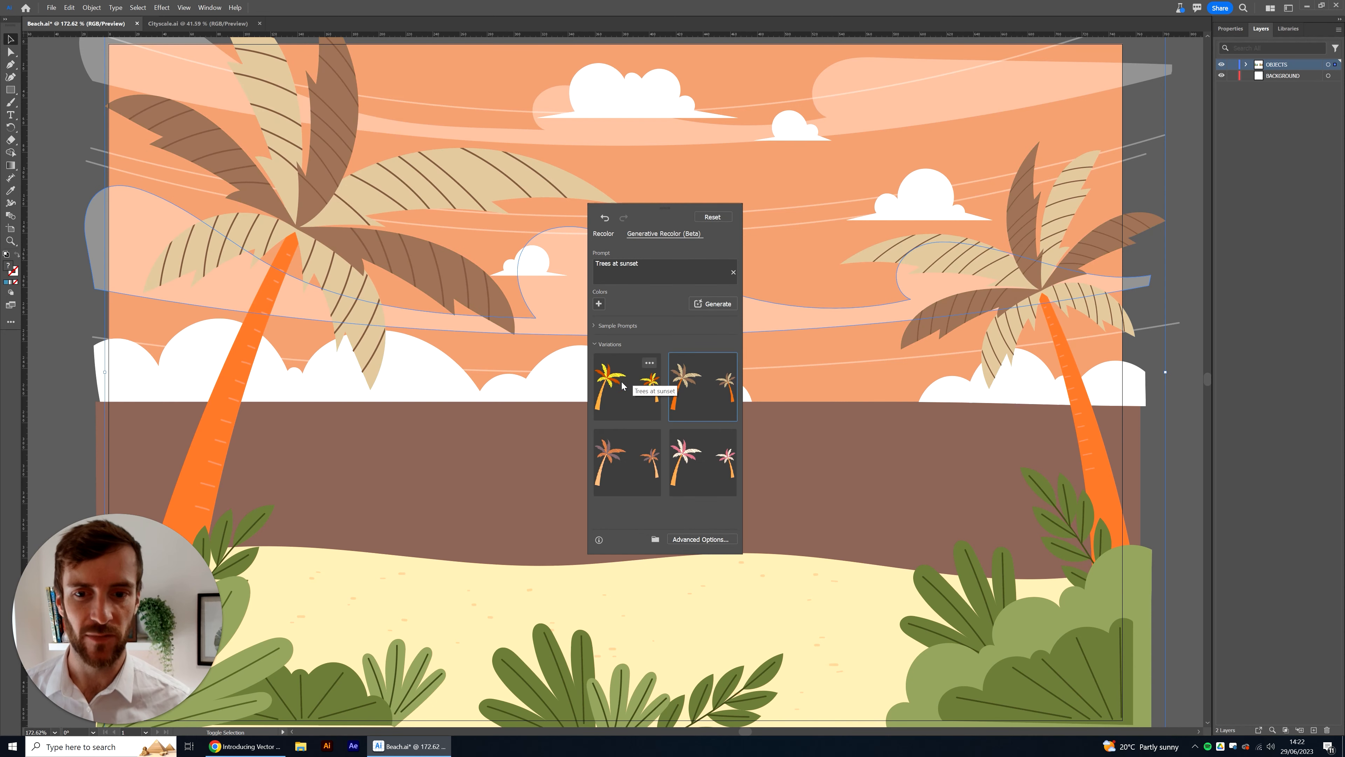
Compare the tree variations, generate another set, and apply the one with orange leaves and yellow trunks.
click(656, 463)
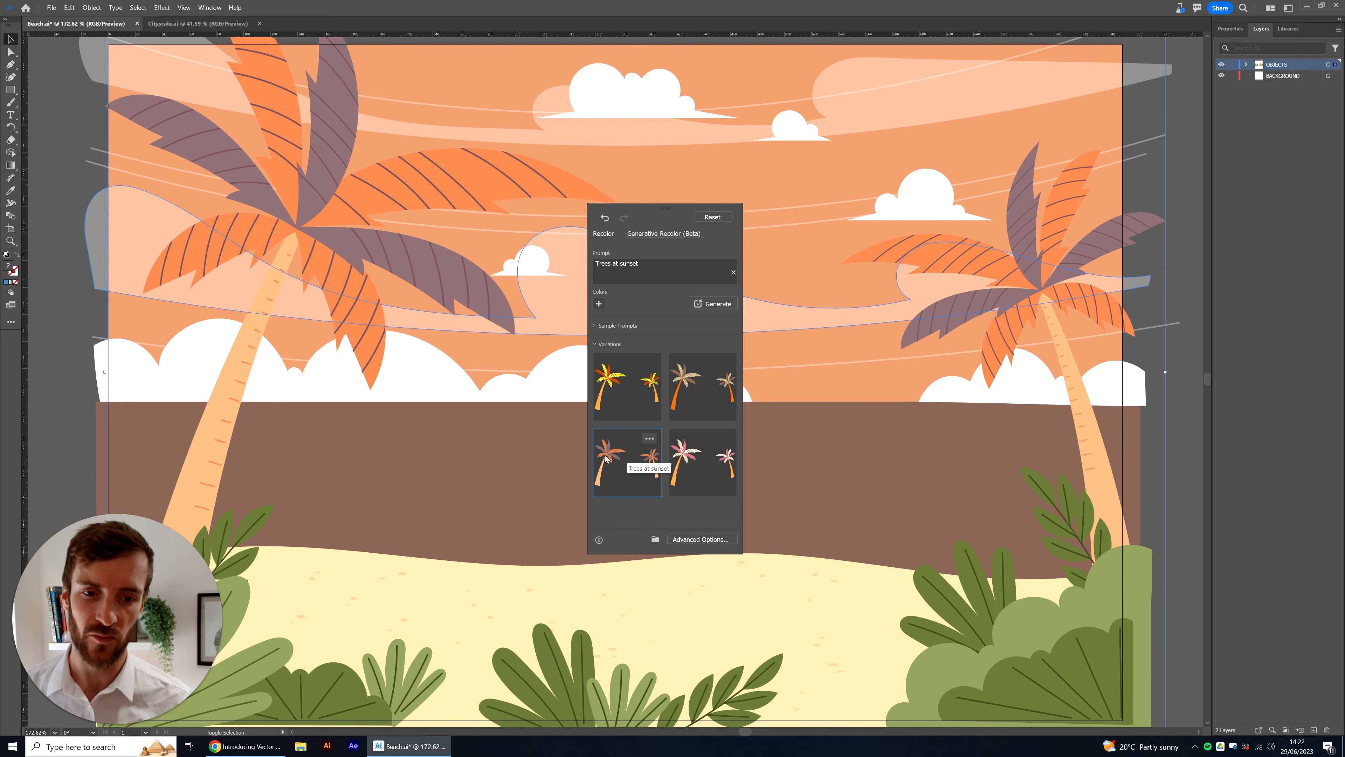
click(627, 387)
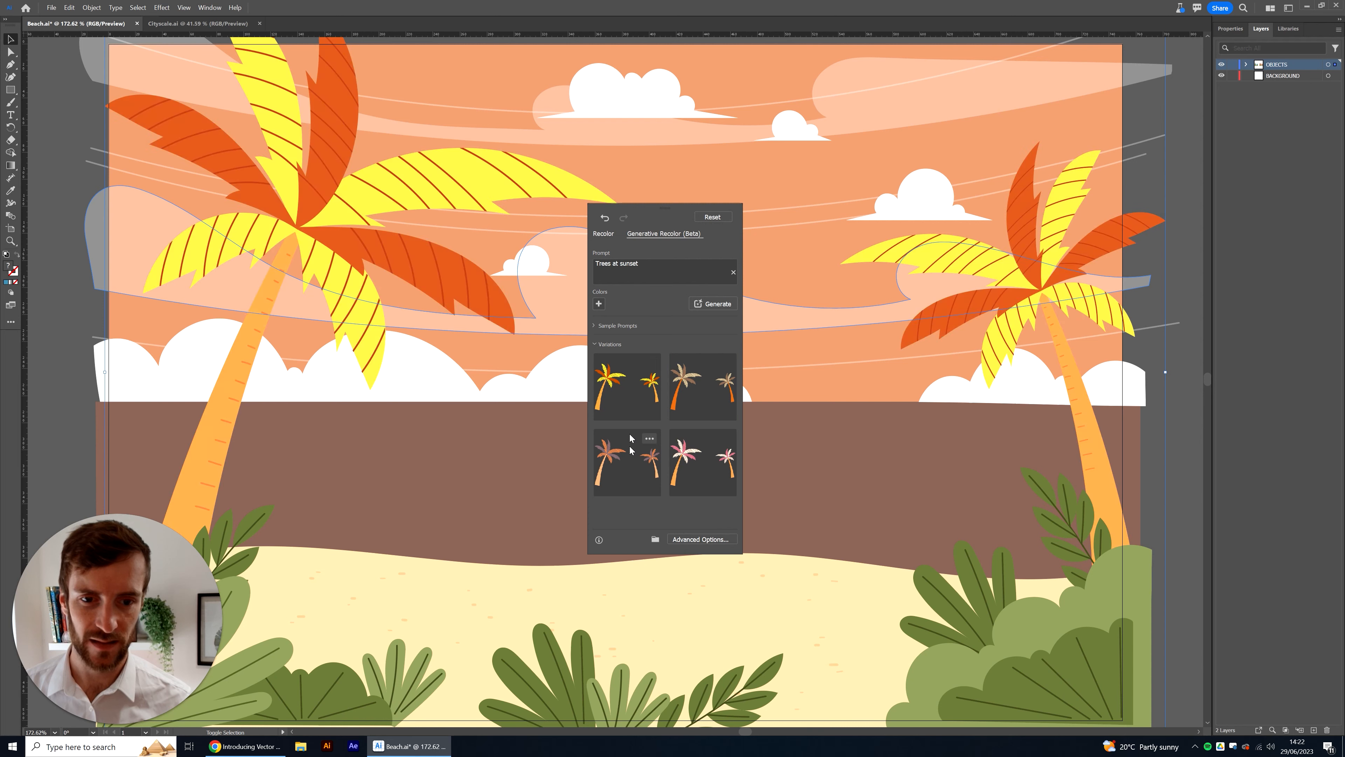
click(712, 303)
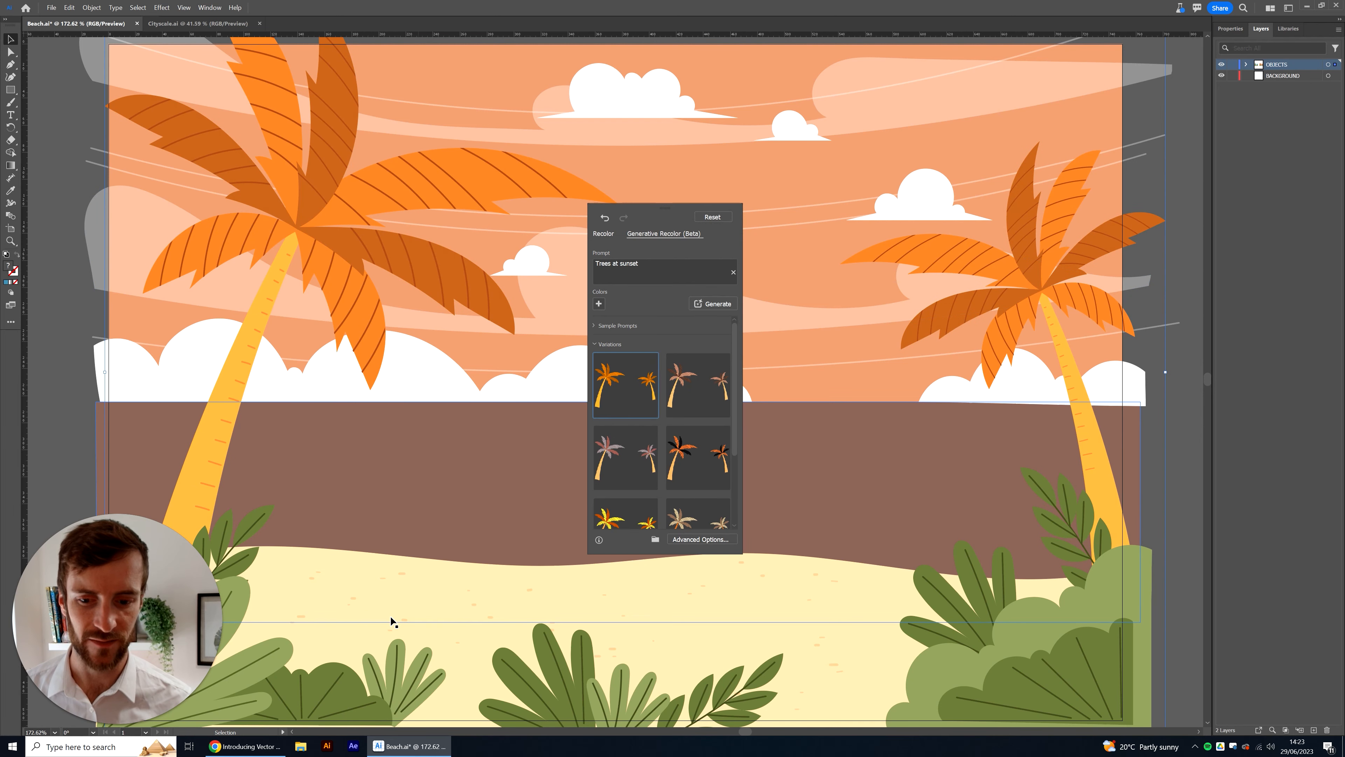
Select the foreground bushes and generate Generative Recolor variations from the prompt "Sunset bushes".
click(340, 689)
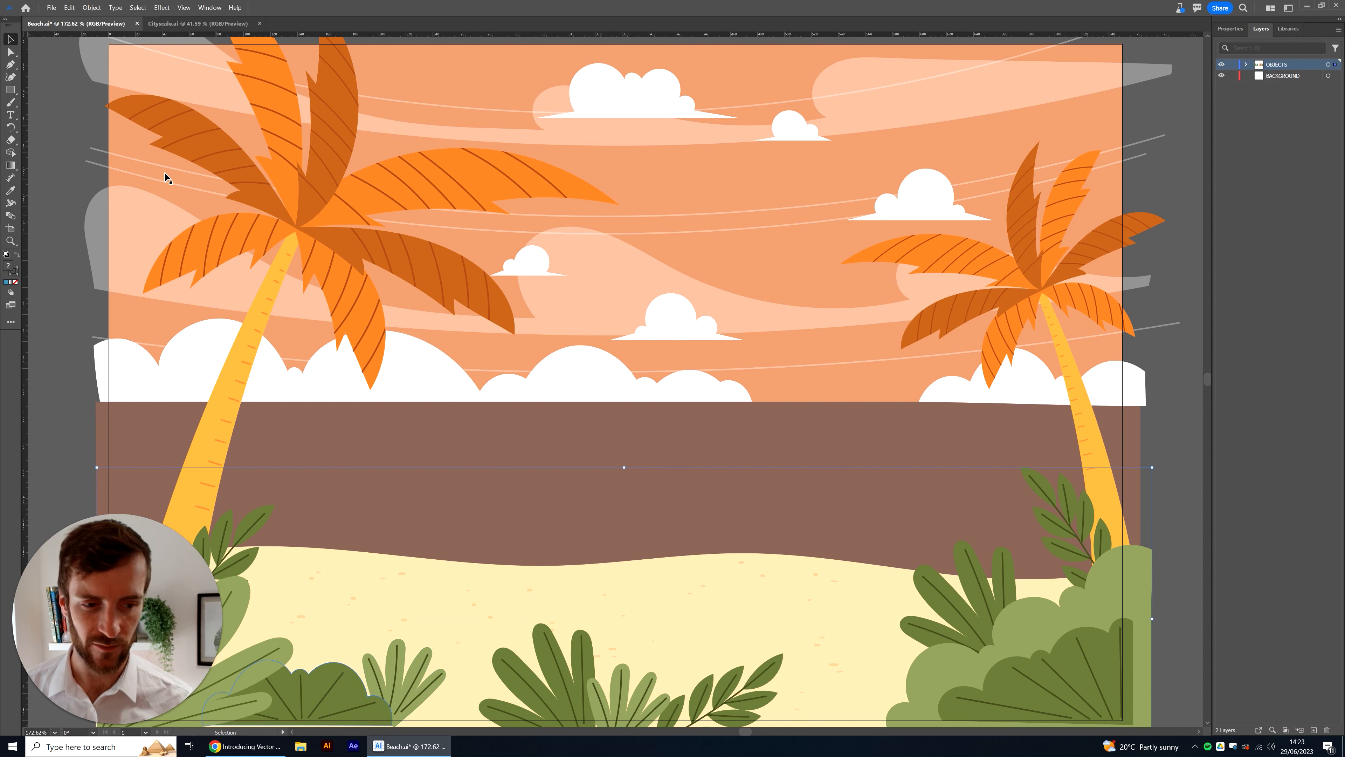
click(69, 7)
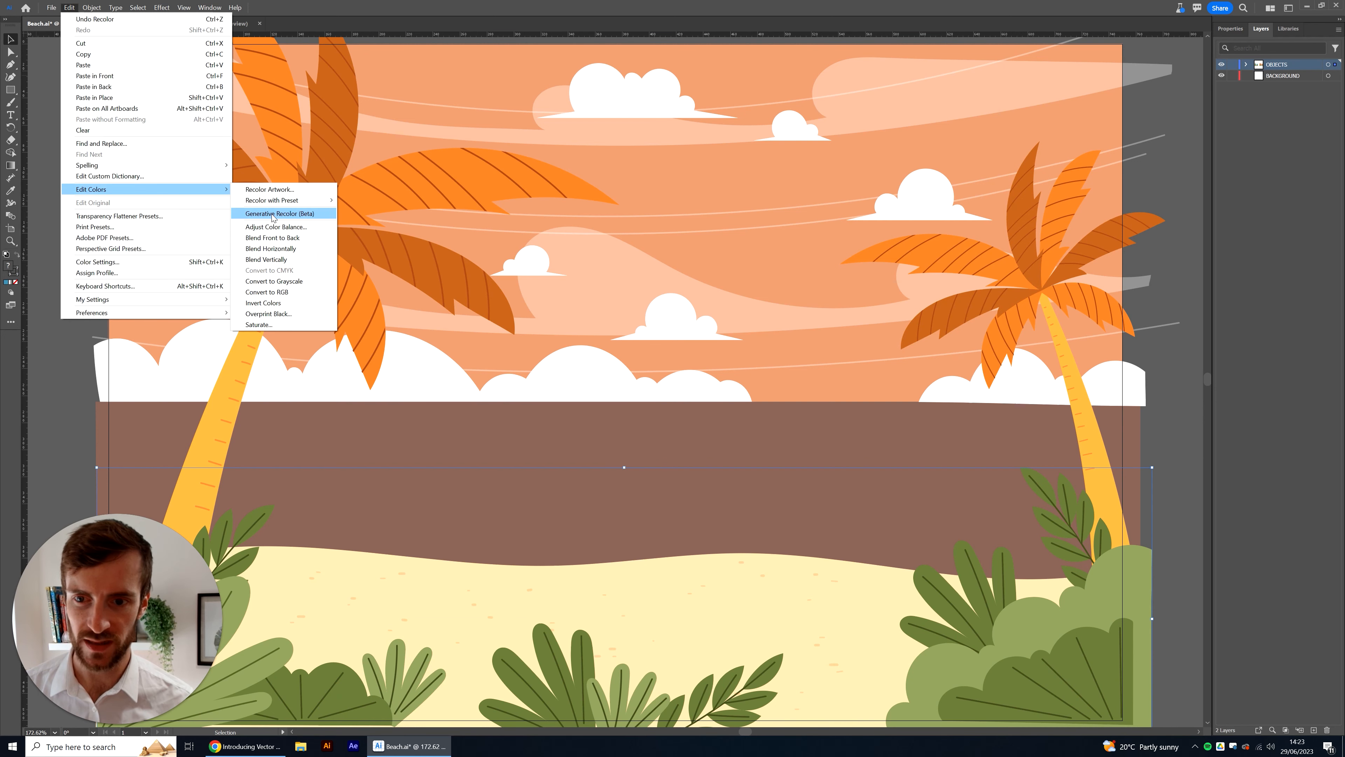
click(281, 214)
click(632, 275)
text(S)
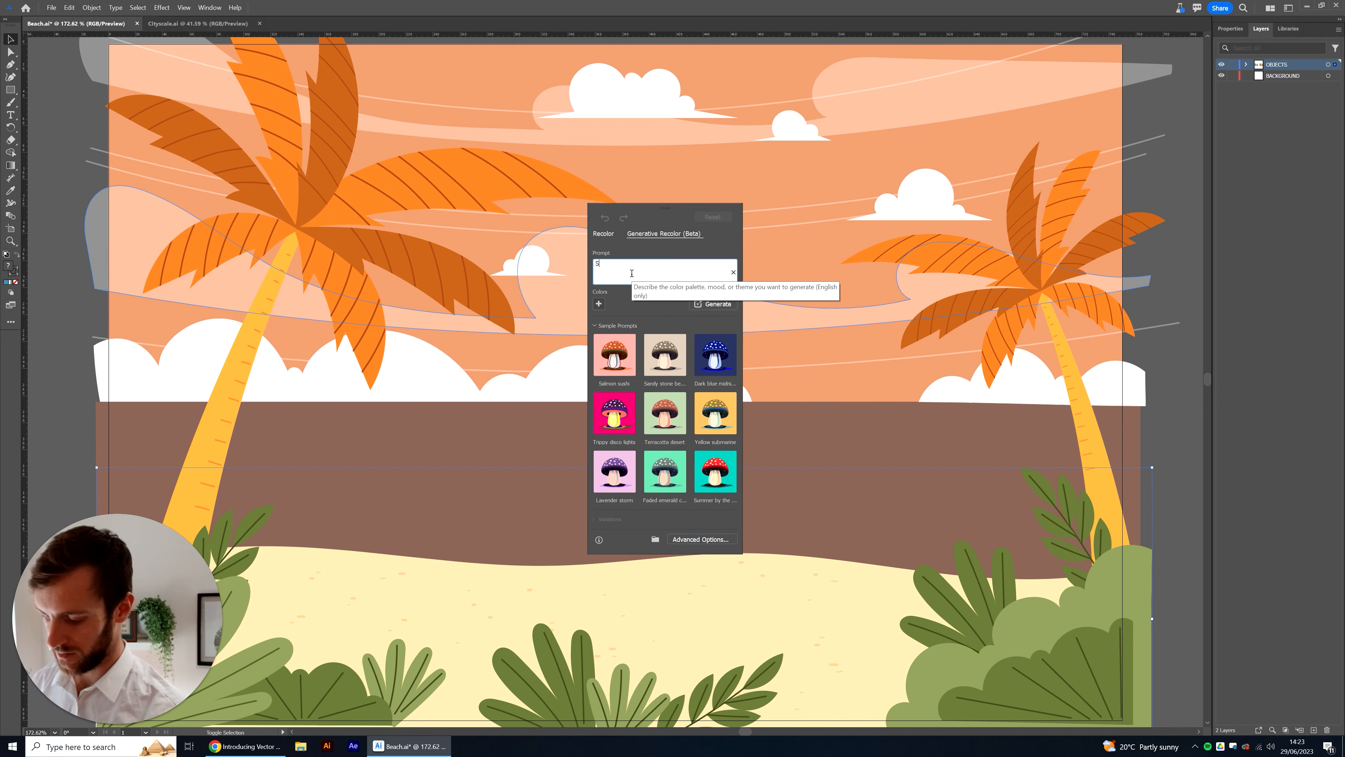
text(unset bushes)
key(Return)
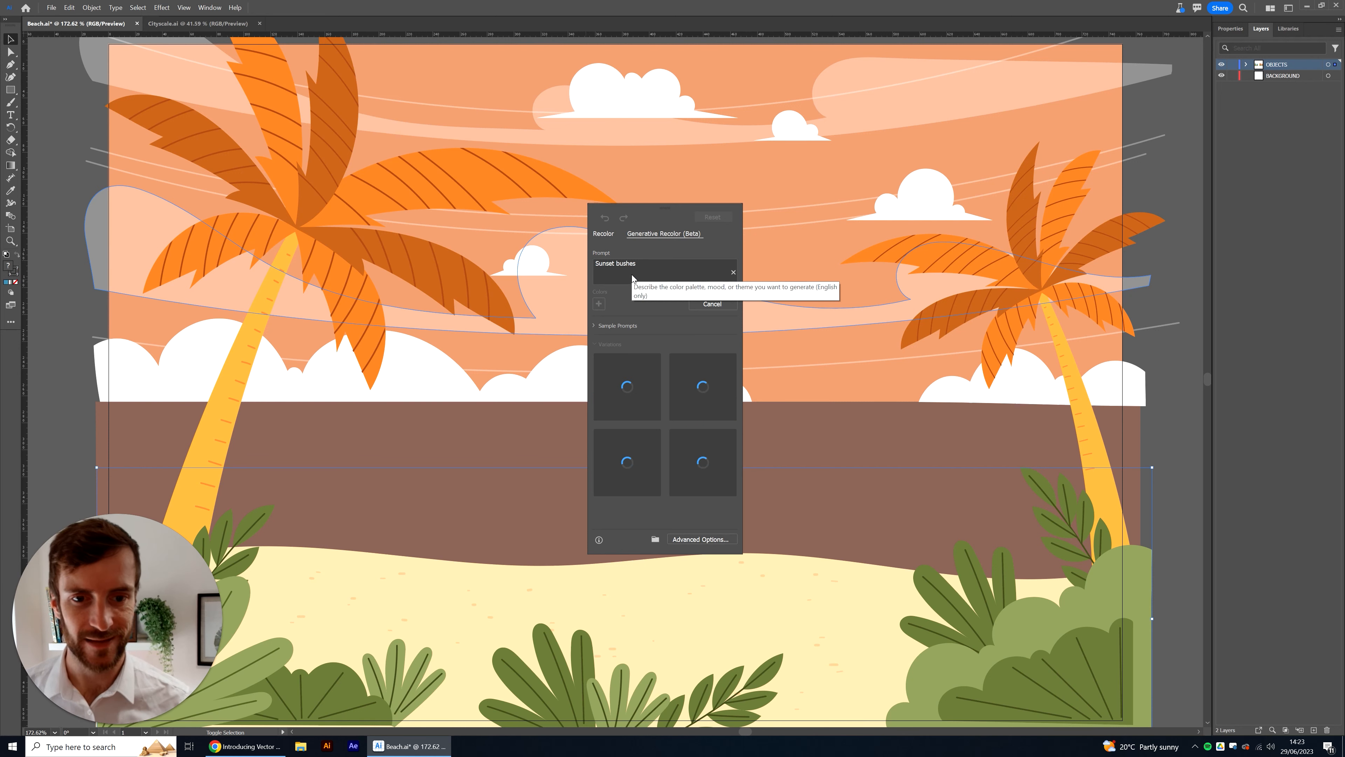
Compare the bush variations, apply the yellow and dark orange one, and deselect the bushes.
click(627, 387)
click(703, 387)
click(710, 457)
click(629, 465)
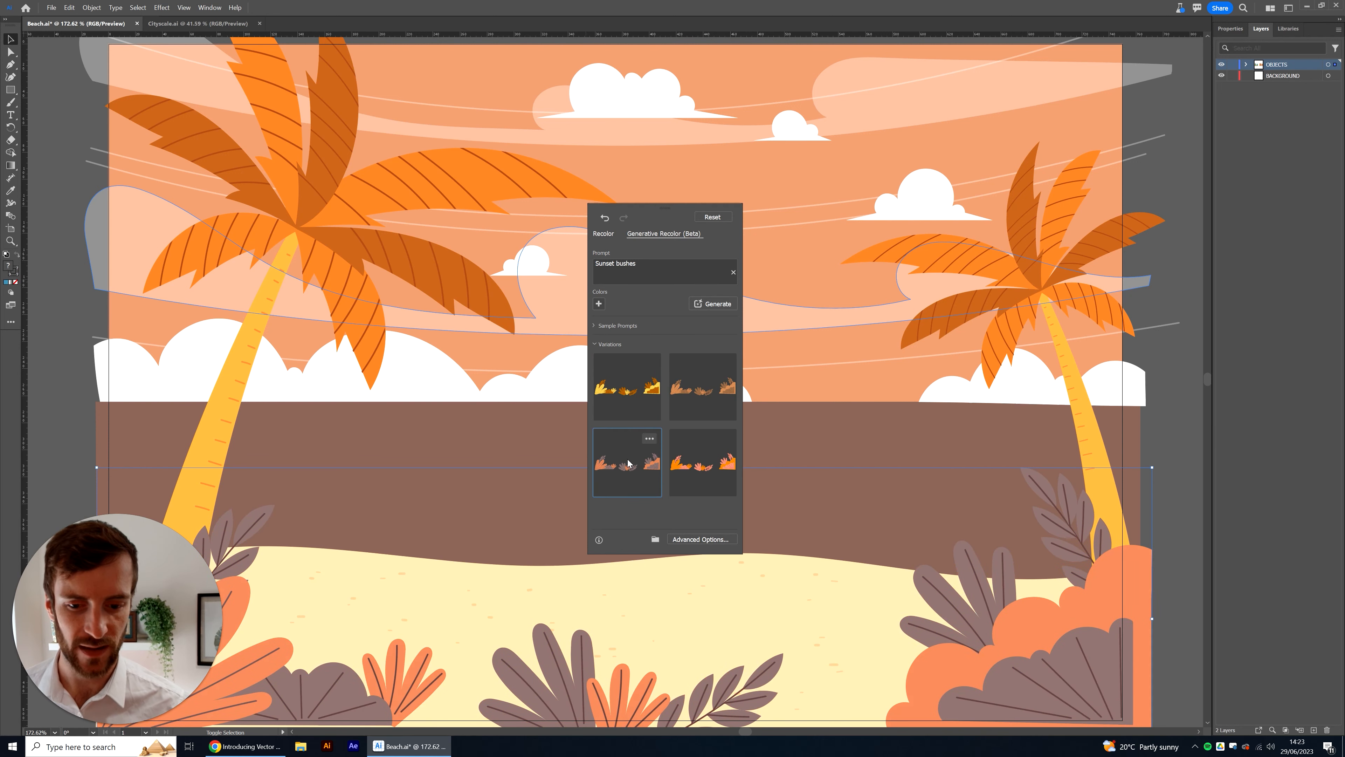
click(631, 402)
click(702, 392)
click(634, 389)
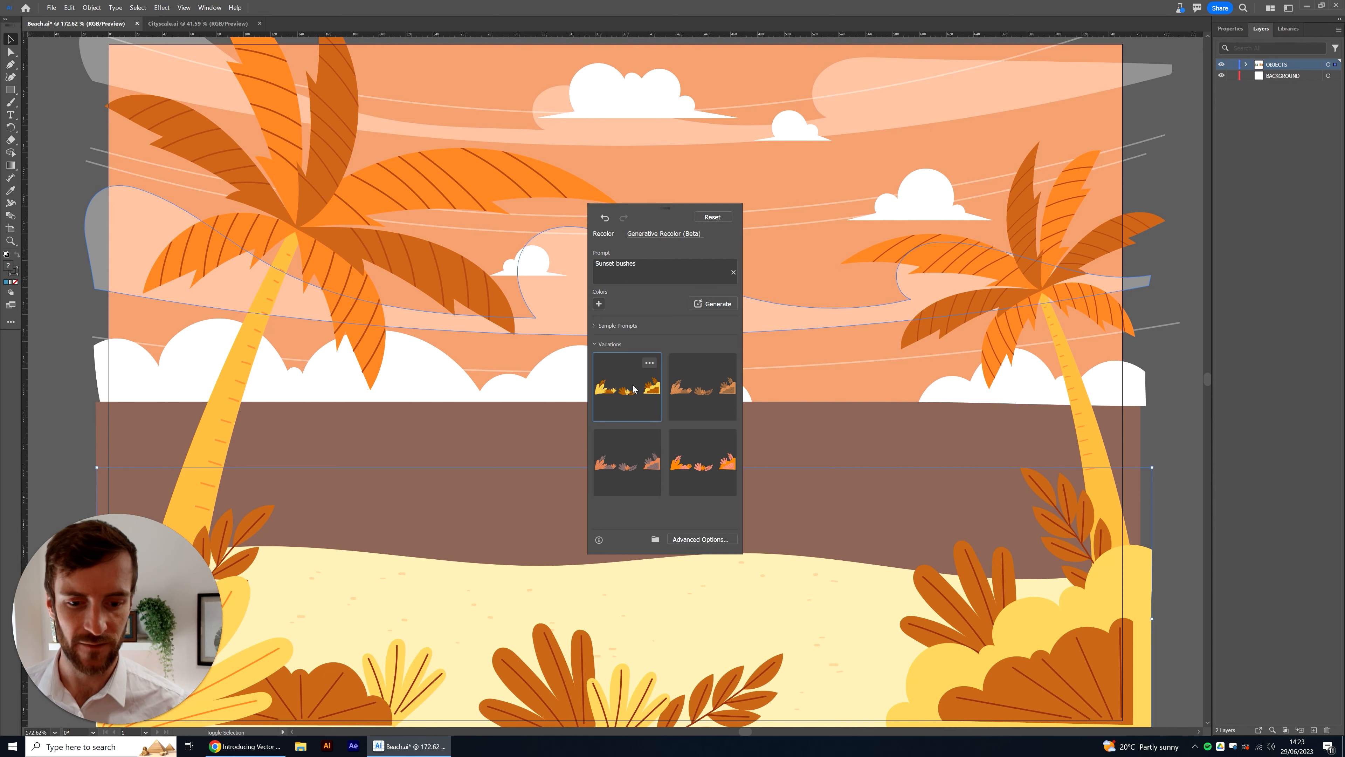
click(61, 329)
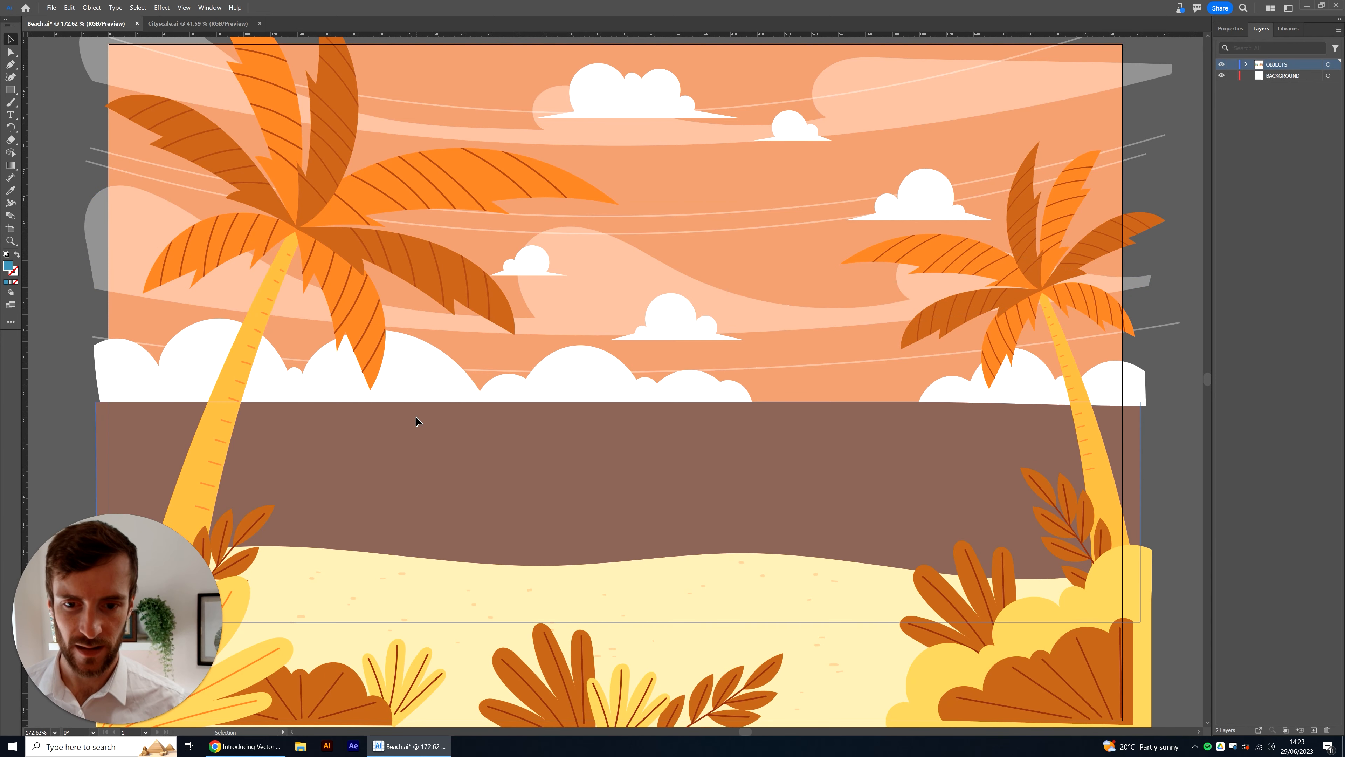
Select the sky and sea and generate Generative Recolor variations from the prompt "Orange sunset sky and sea".
click(392, 364)
click(69, 7)
mouse_move(151, 191)
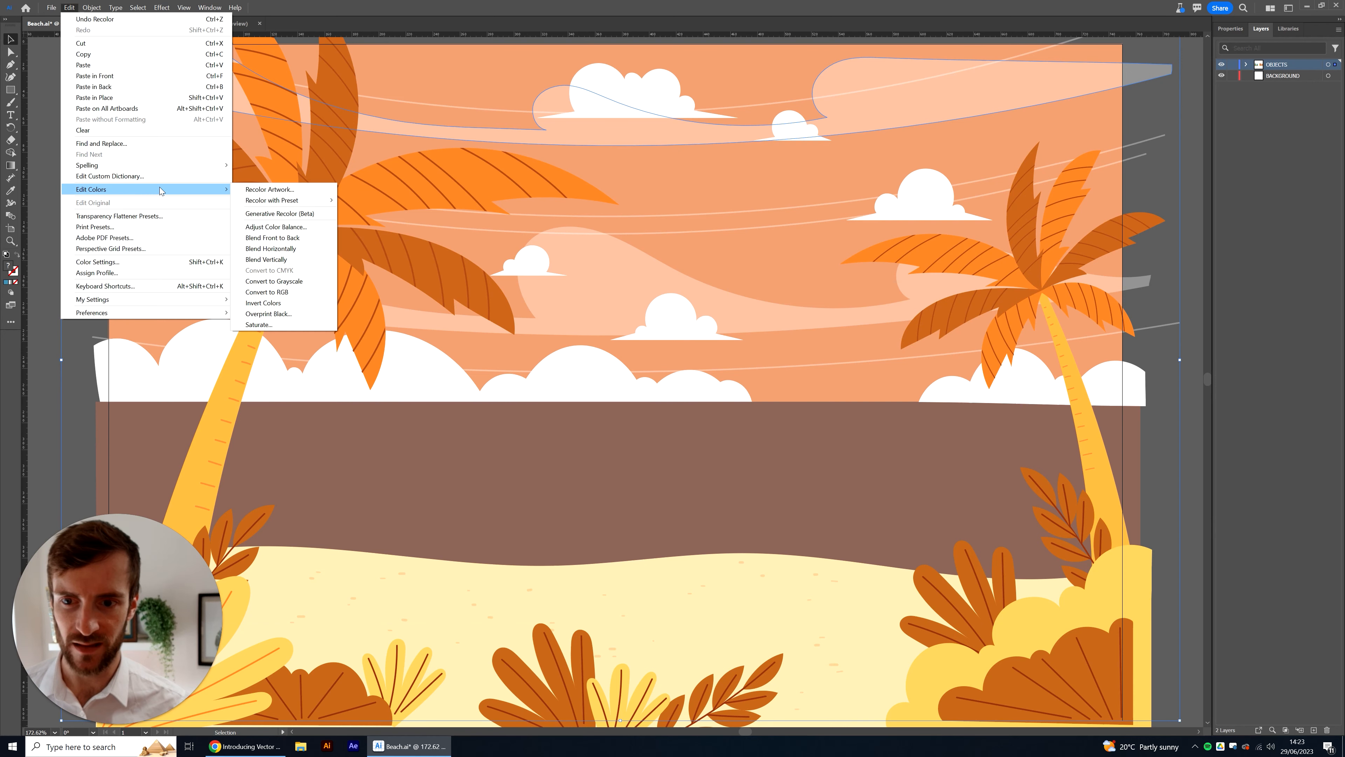
click(280, 213)
click(643, 266)
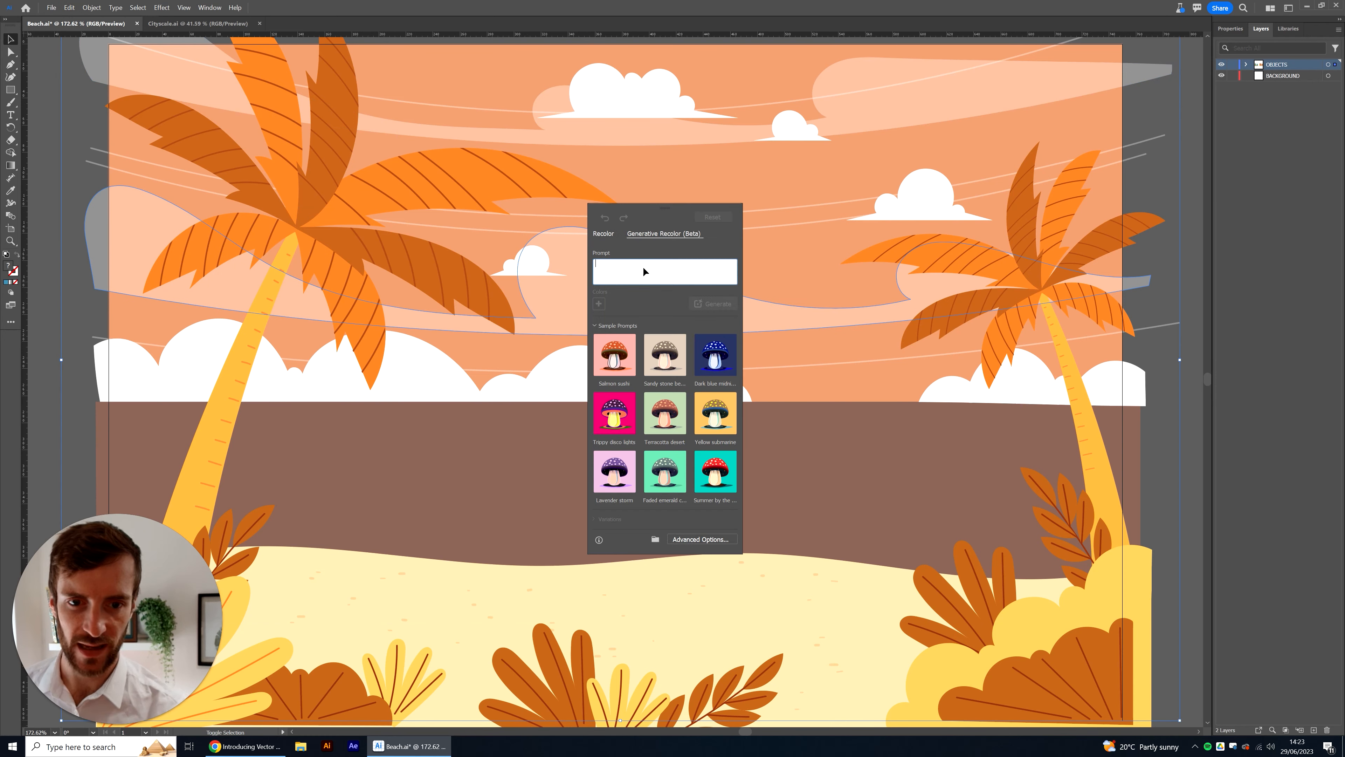
text(Orange sunset sky and sea)
key(Return)
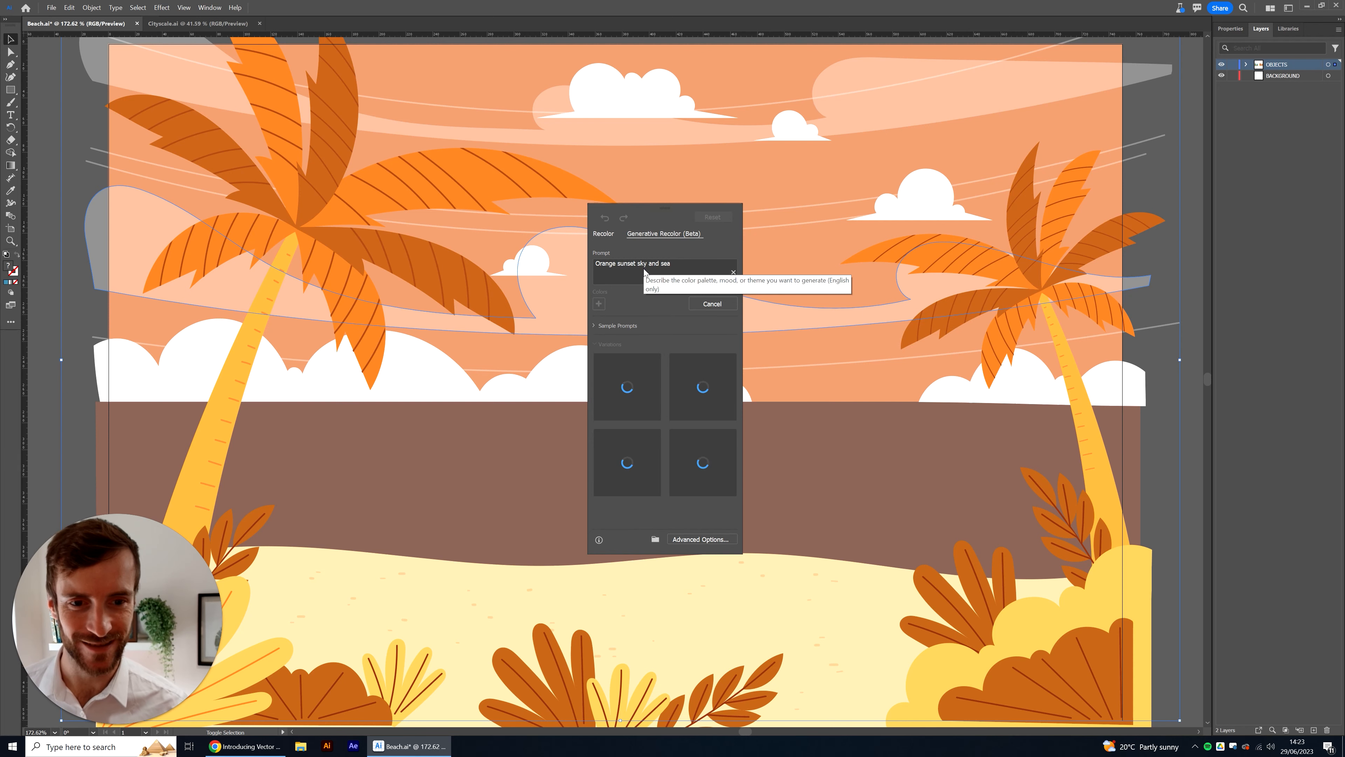
Apply the vivid orange sky and dark red sea variation, deselect the artwork, and switch to the Cityscale.ai document.
click(90, 305)
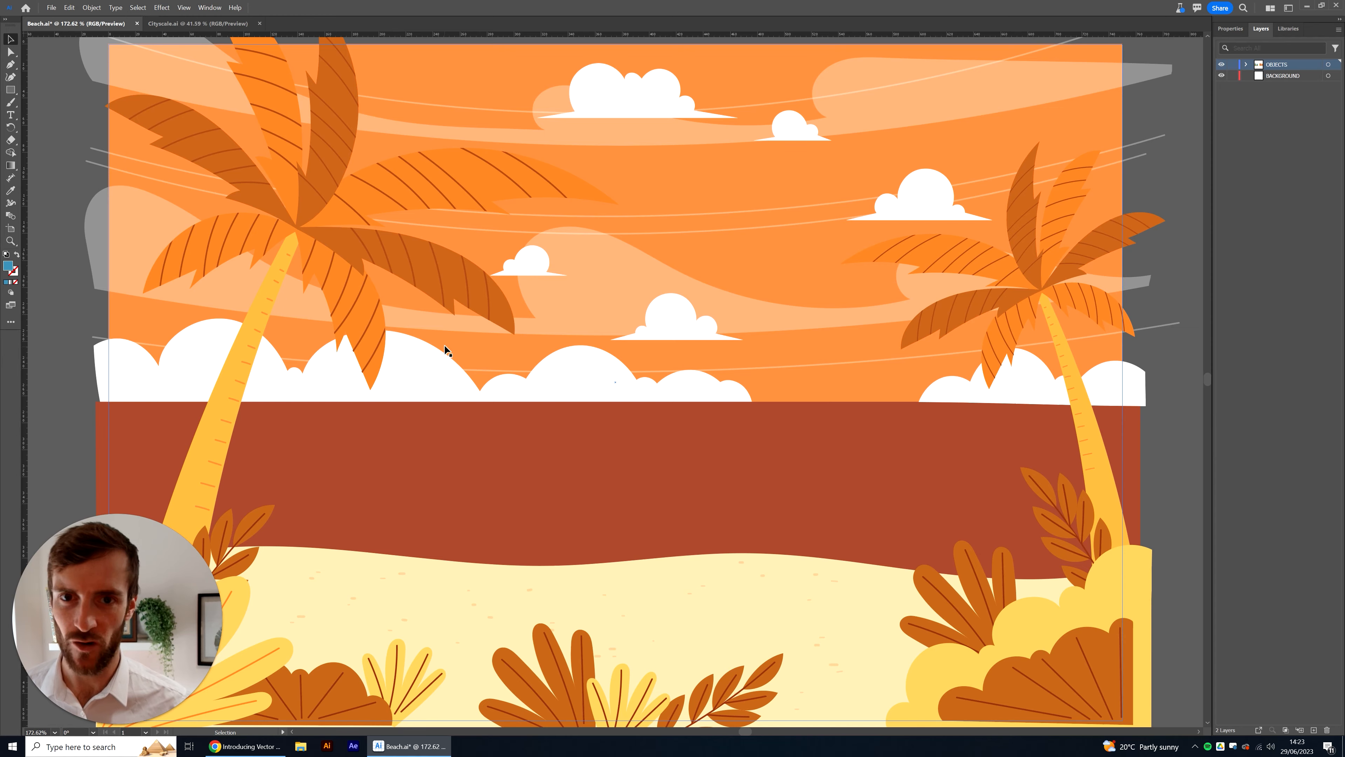
key(ctrl+Tab)
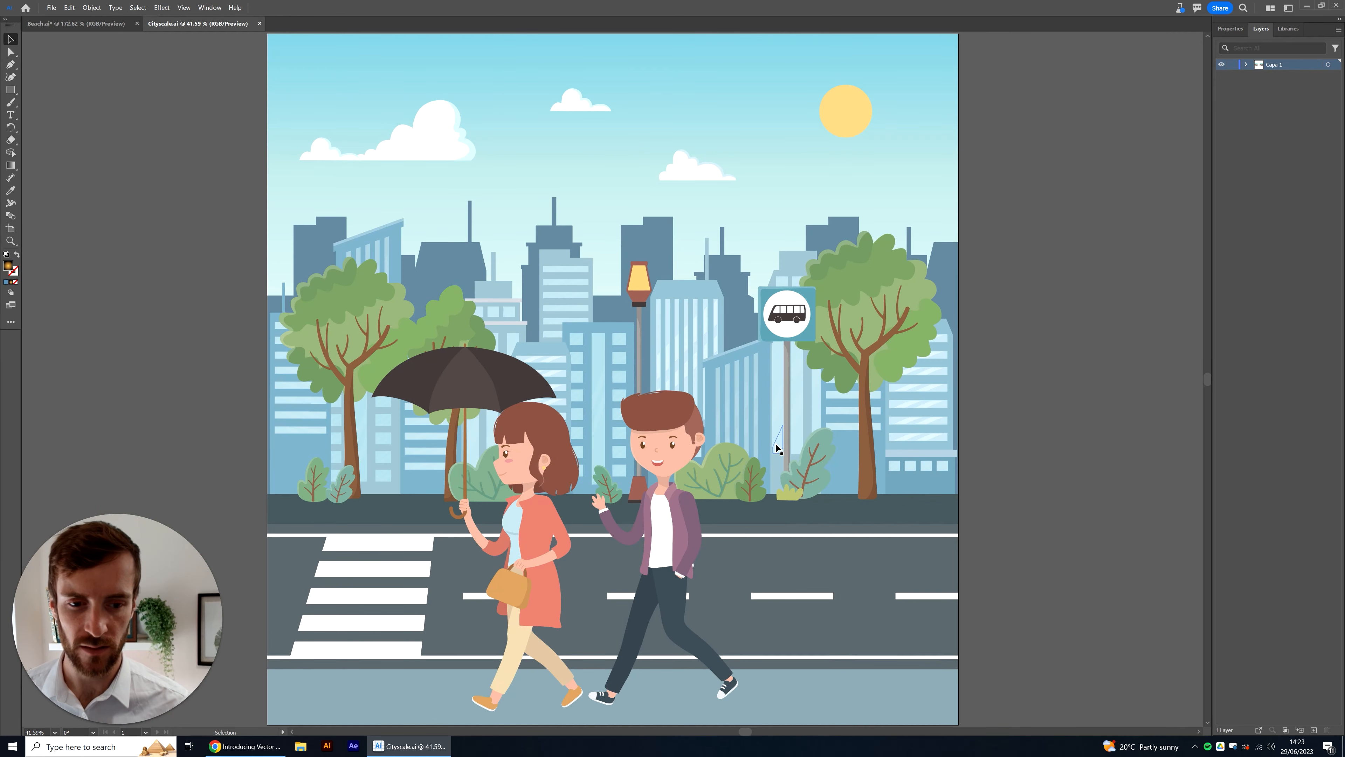
Select the city background without the two walking people and generate Generative Recolor variations from the prompt "Subtle shades of blue".
key(ctrl+a)
key(a)
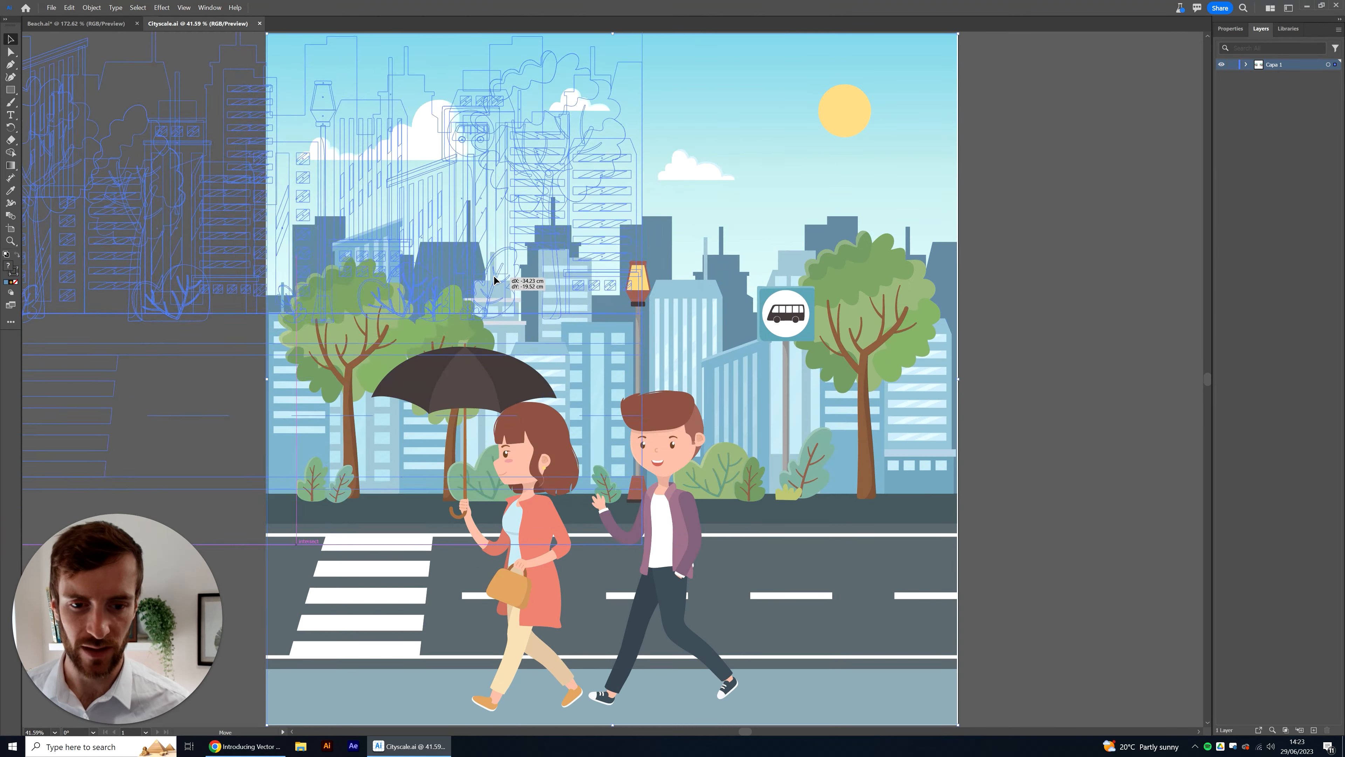
key(v)
key(ctrl+s)
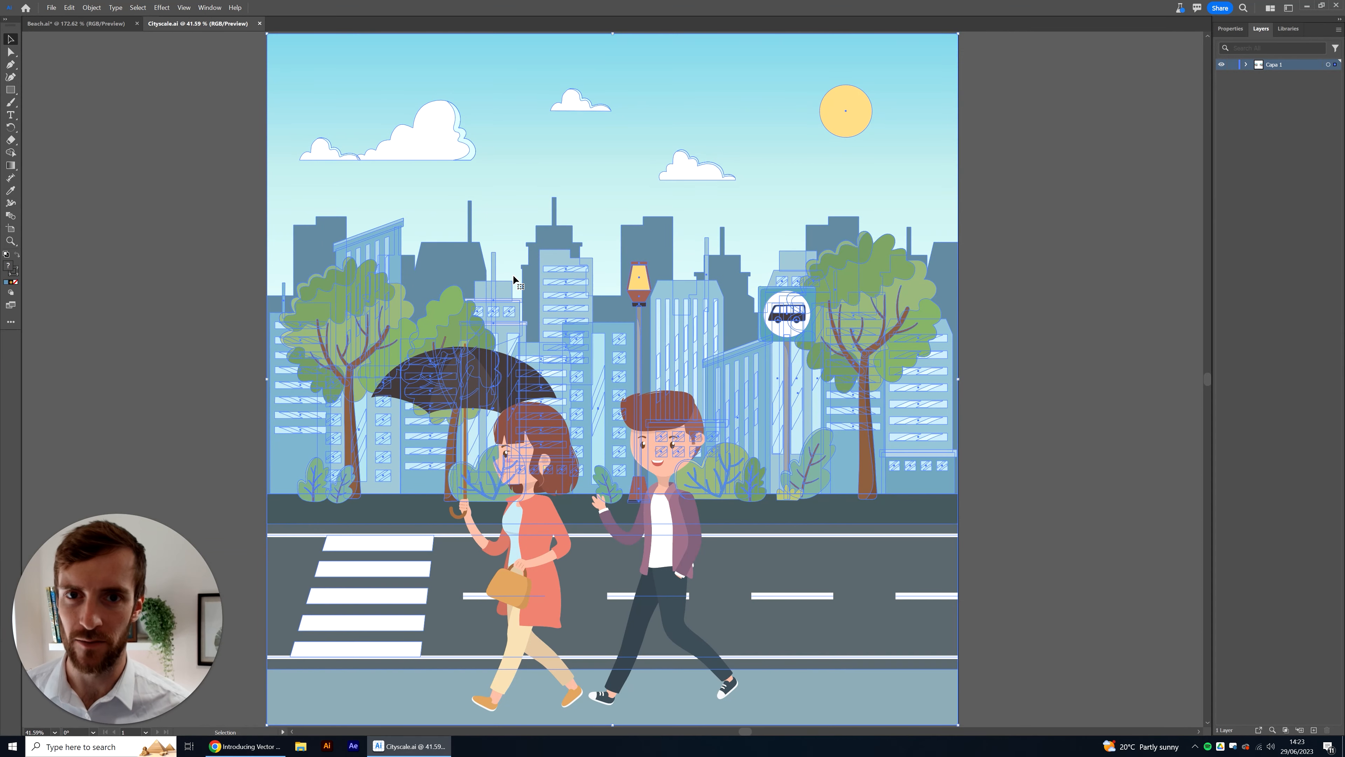
click(69, 8)
mouse_move(138, 189)
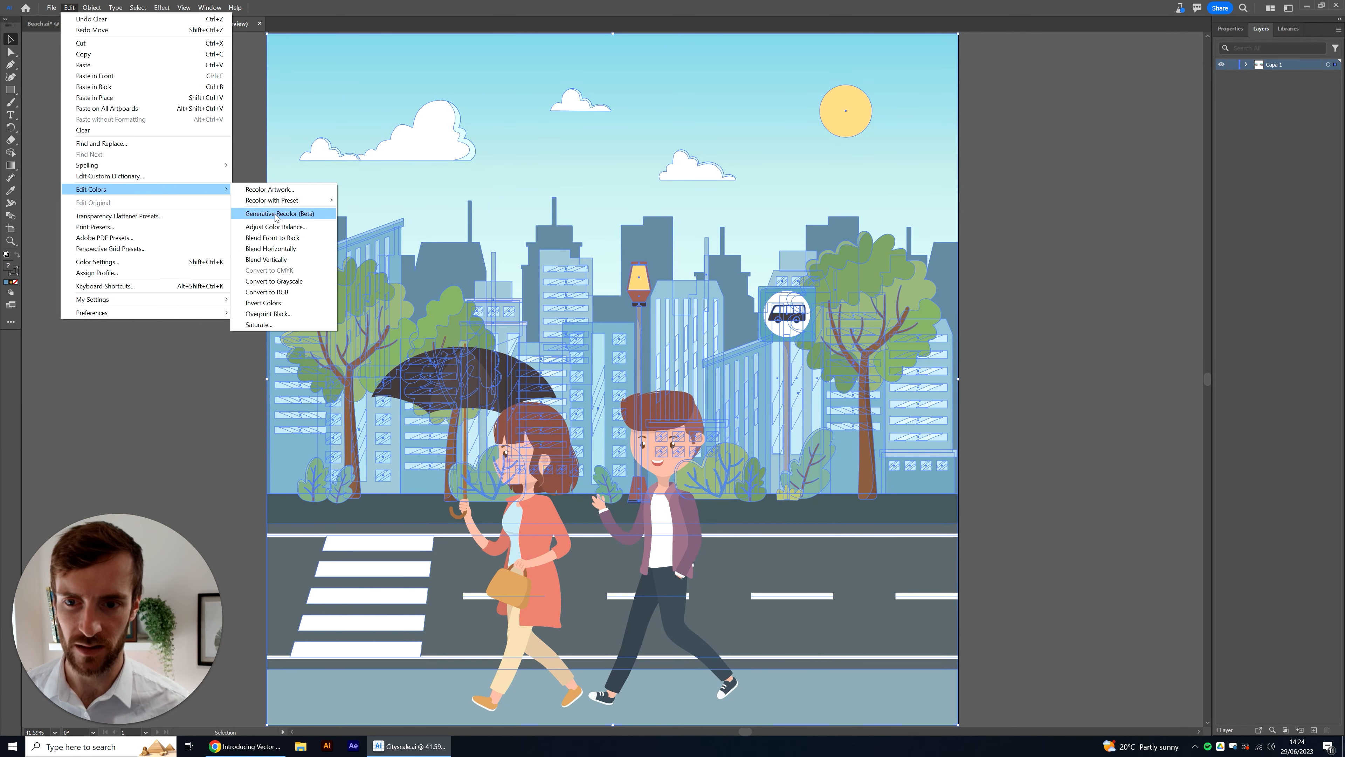
click(275, 214)
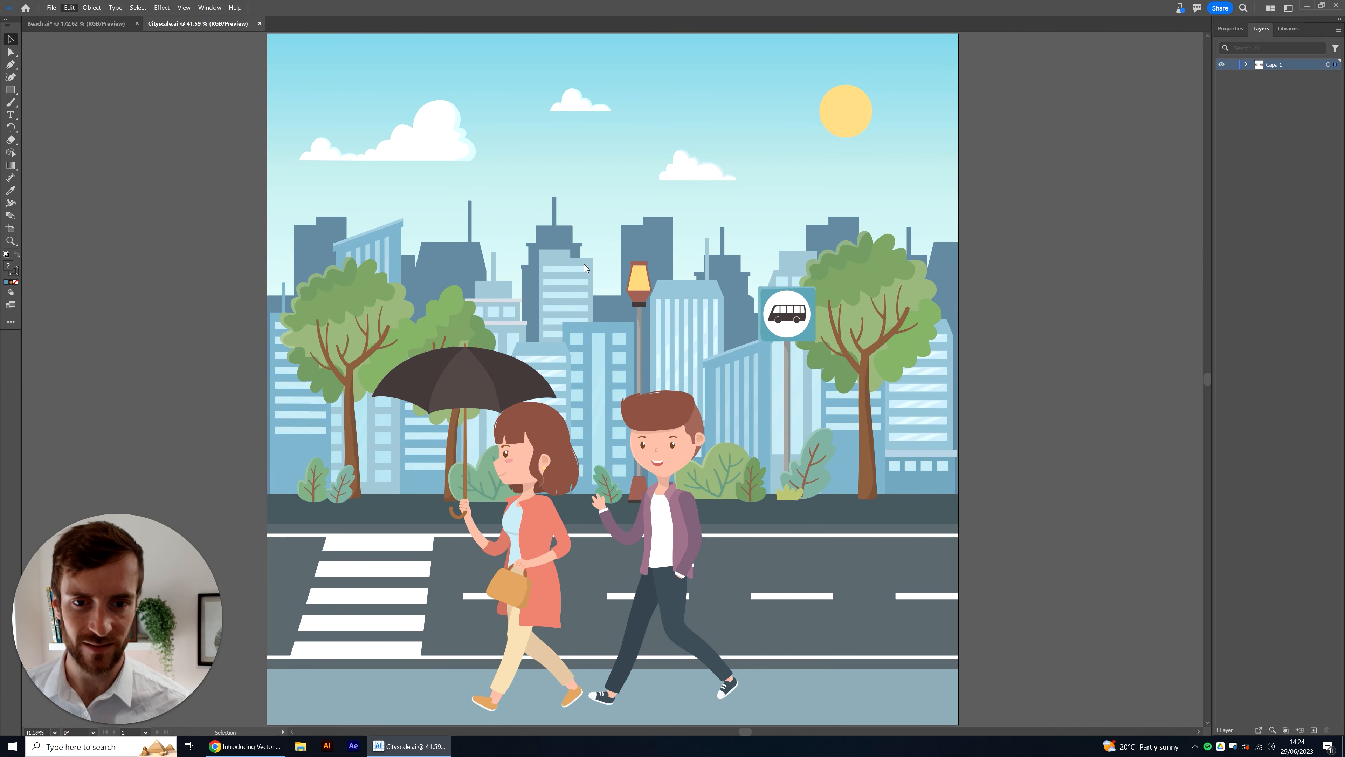
click(617, 272)
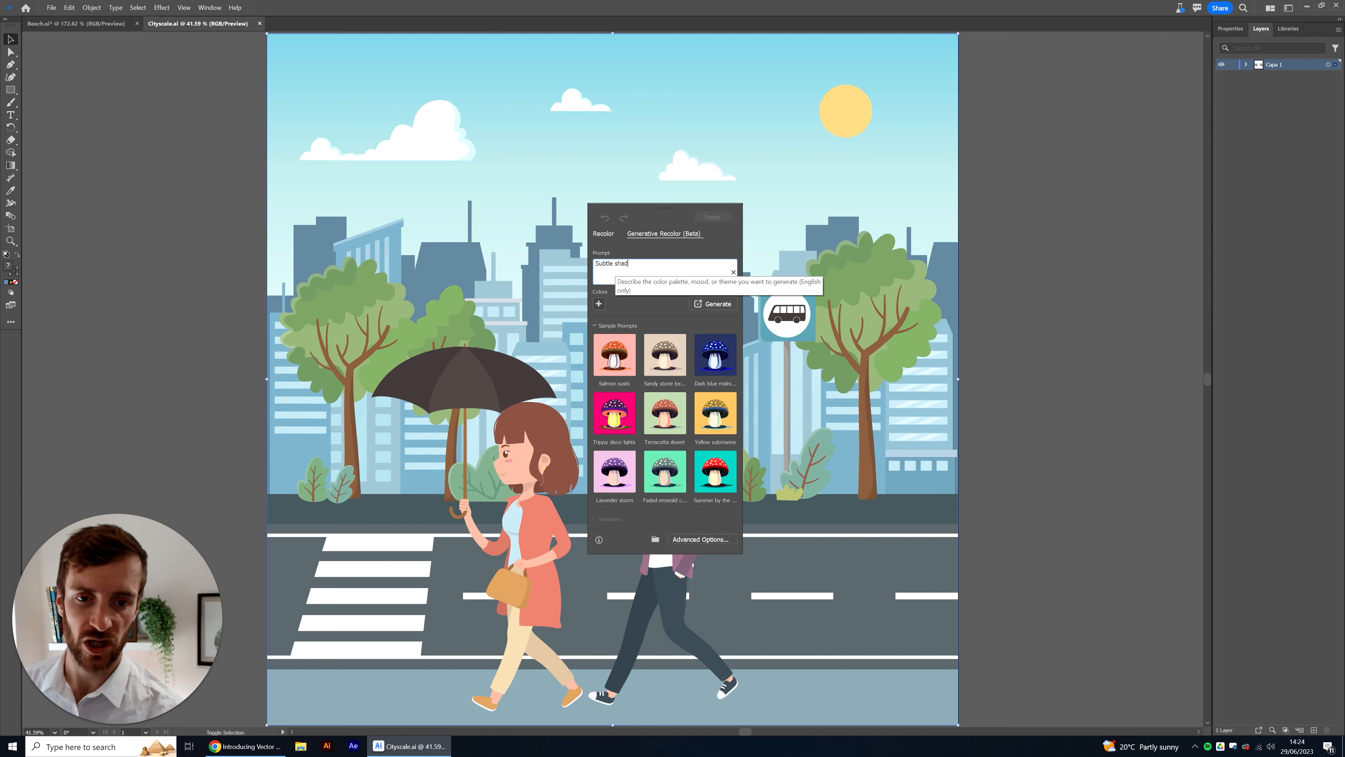
key(Return)
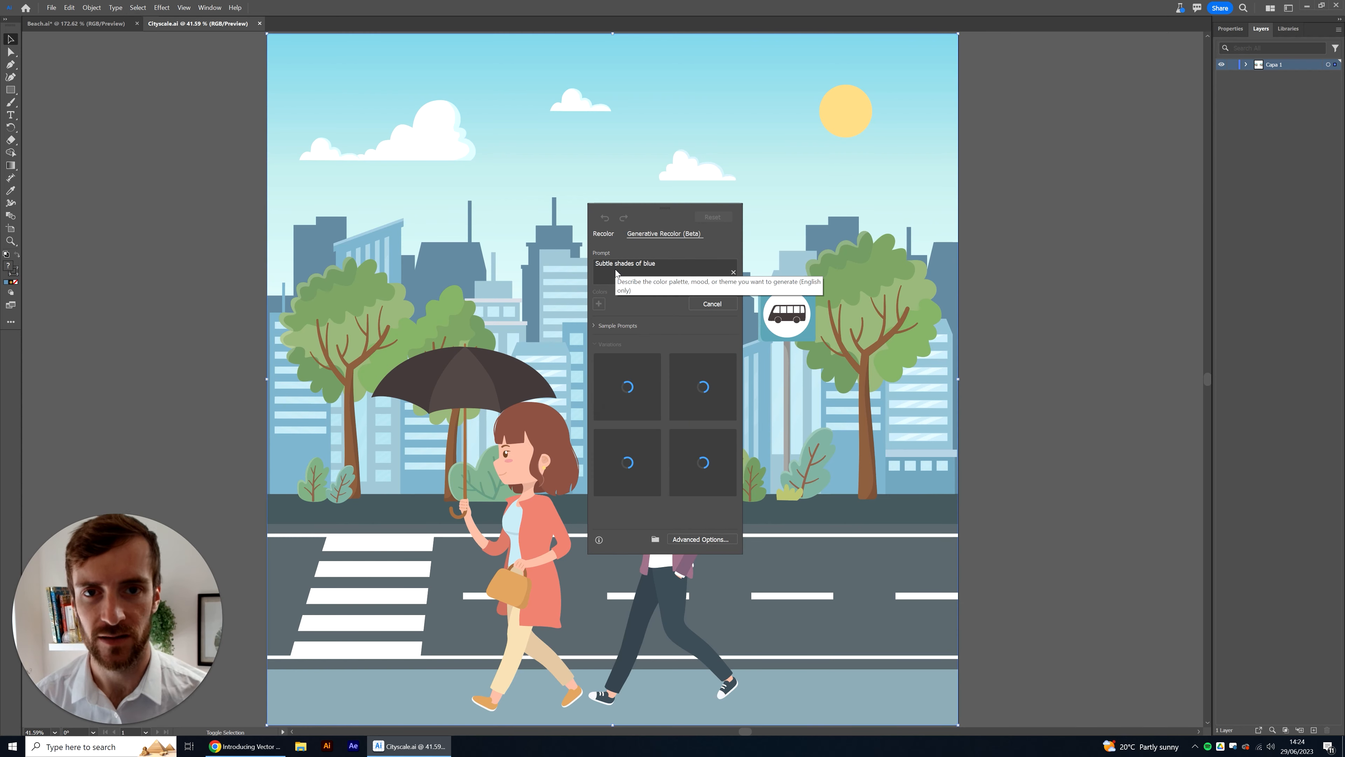
Compare the blue variations, apply the muted one with grey trees and a pale lilac sun, and deselect the background.
click(711, 459)
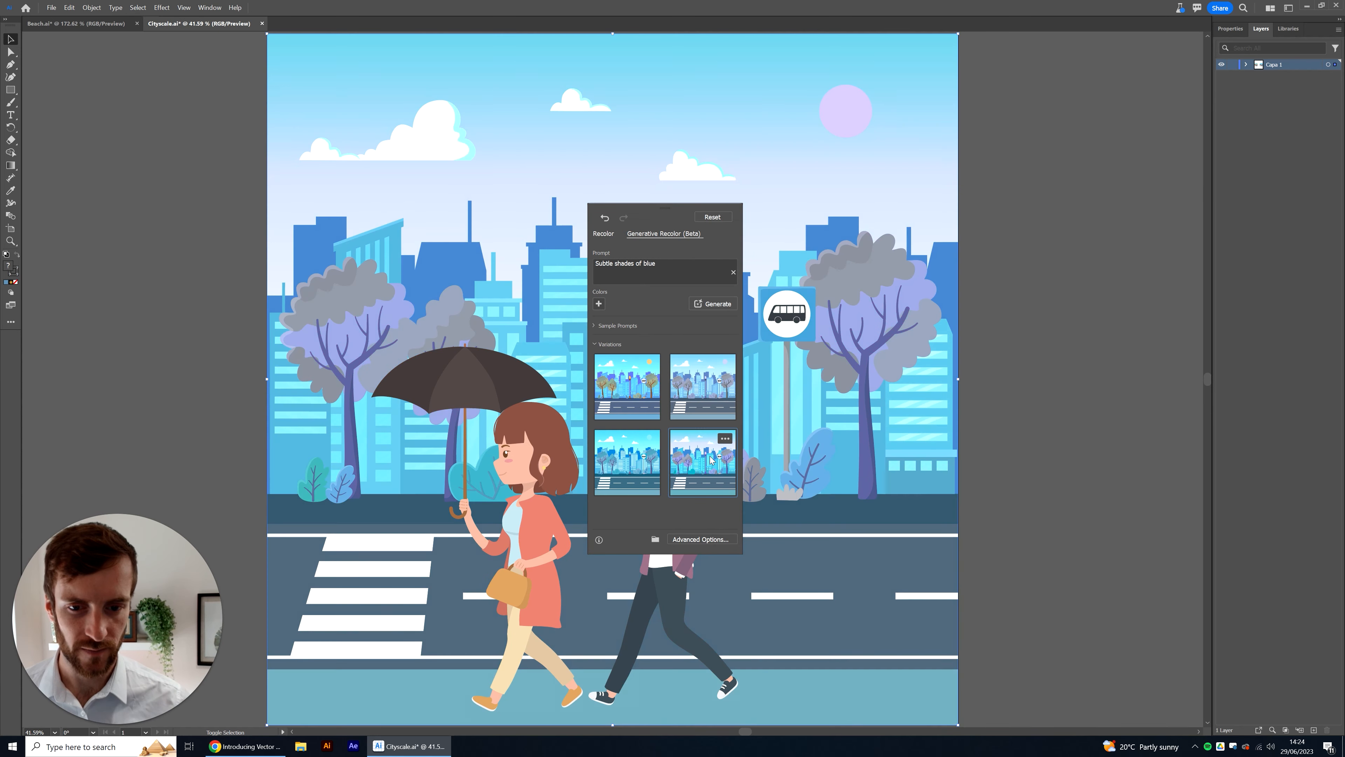
click(639, 400)
click(707, 369)
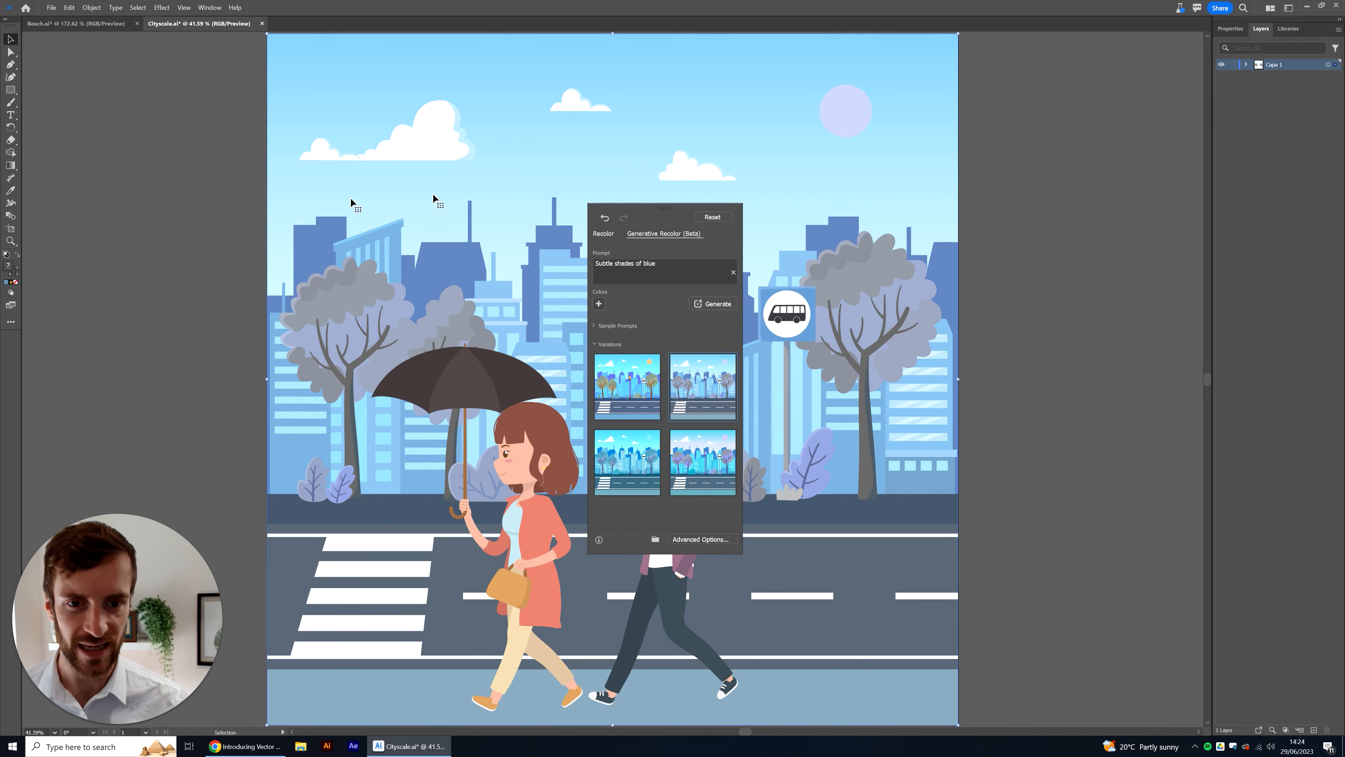
click(128, 230)
Select the two walking people with the umbrella and generate Generative Recolor variations from the prompt "Shades of red".
click(654, 466)
click(69, 8)
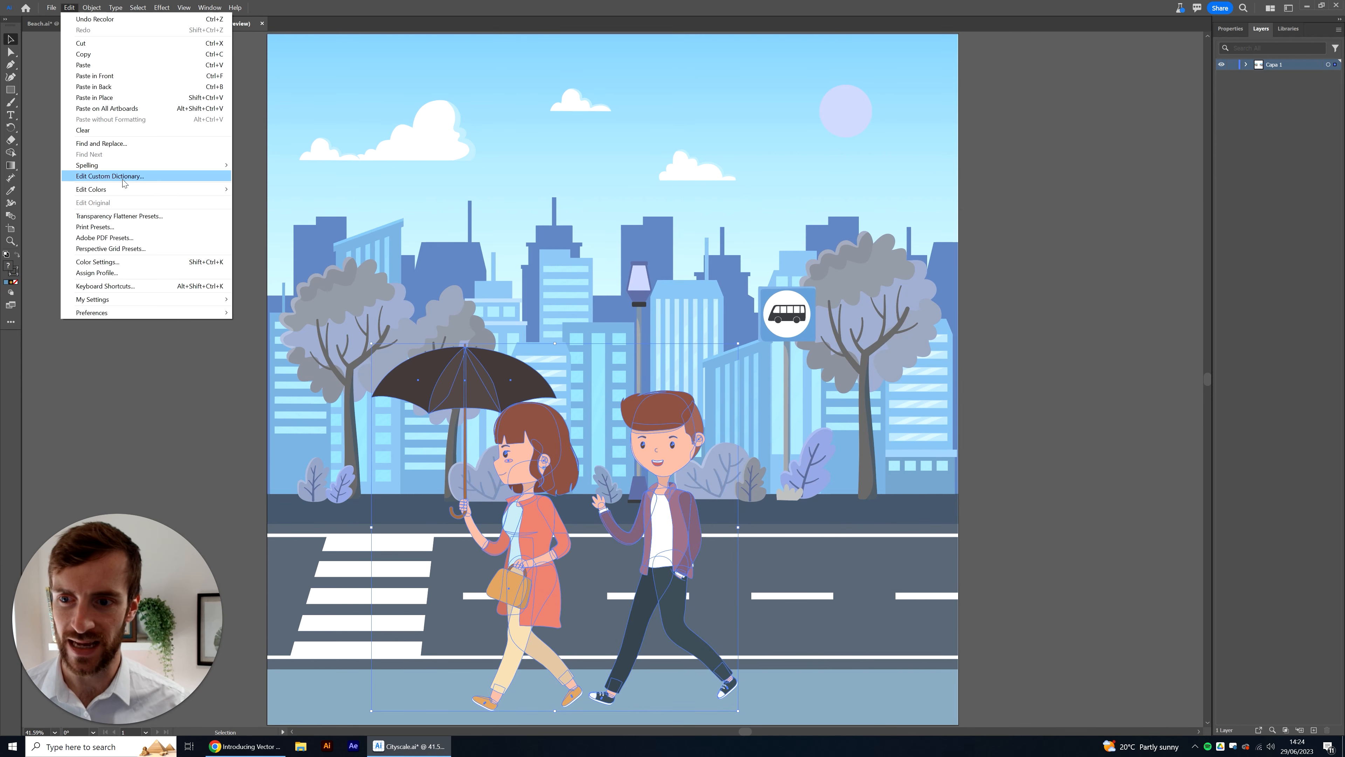
mouse_move(212, 190)
click(263, 214)
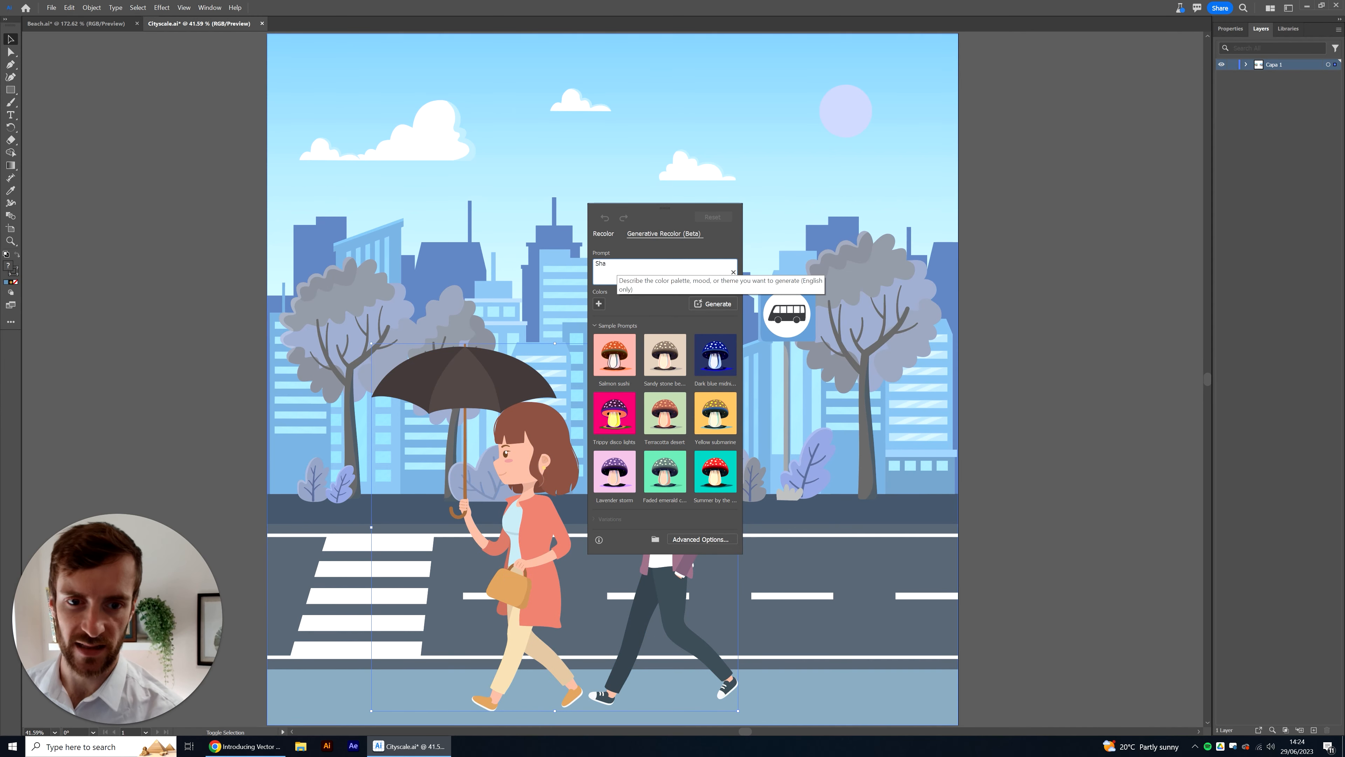
key(Return)
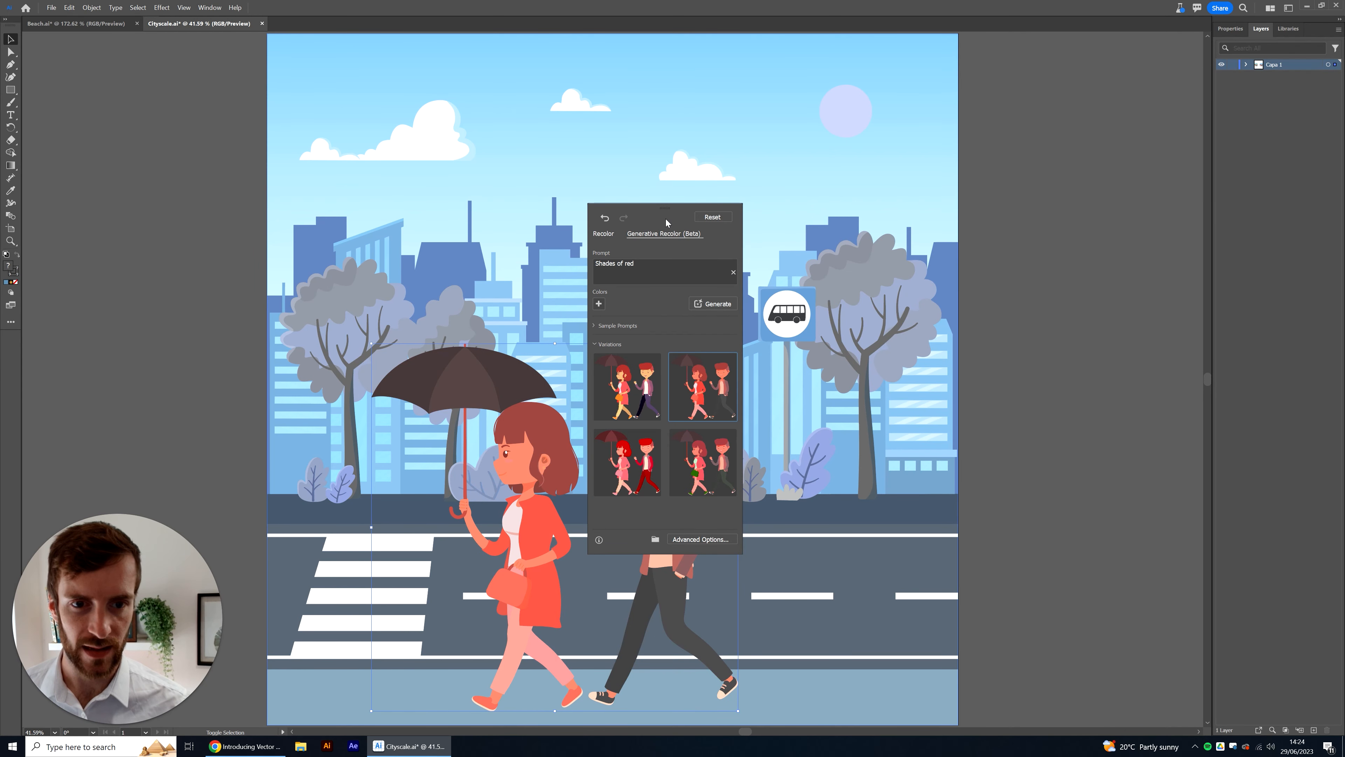
Compare the red variations on the uncovered figures and apply the one with a bright red coat and dark grey trousers.
drag(667, 215, 182, 186)
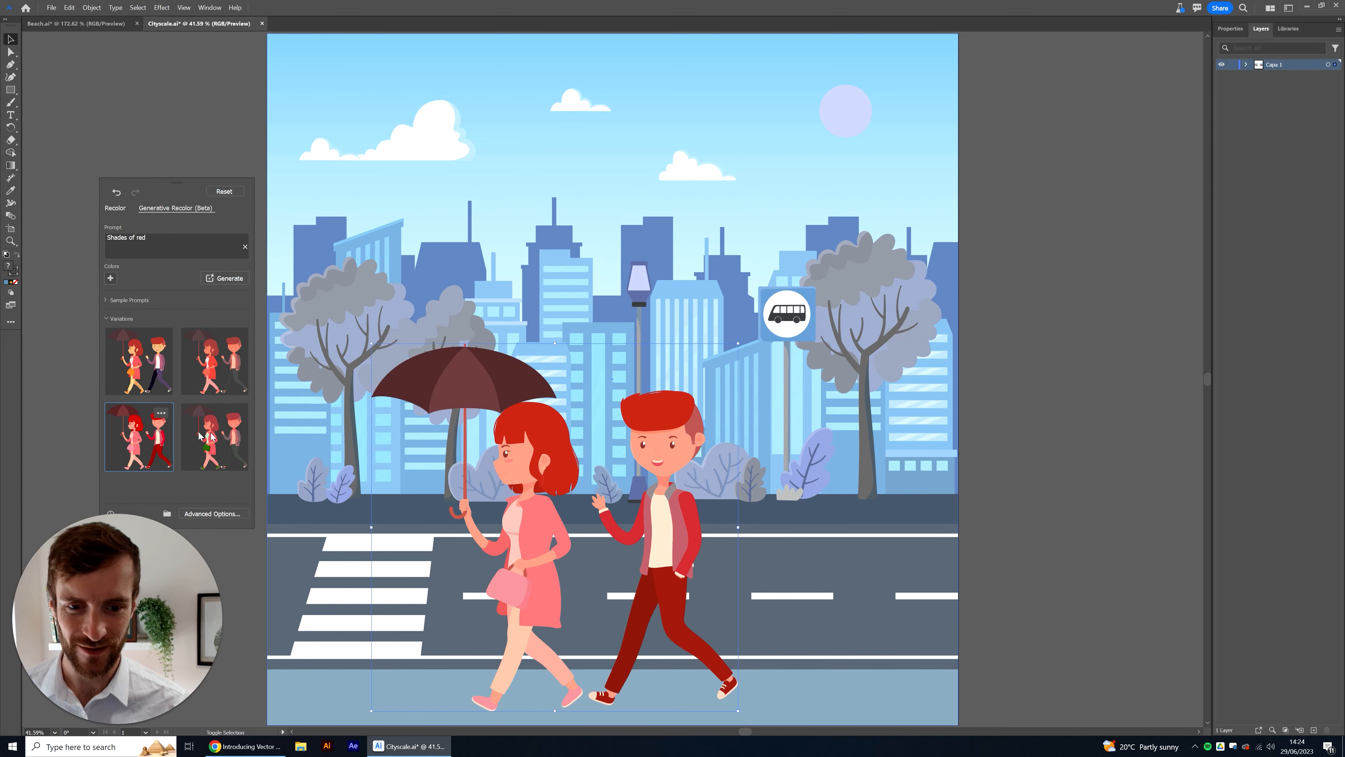
click(141, 373)
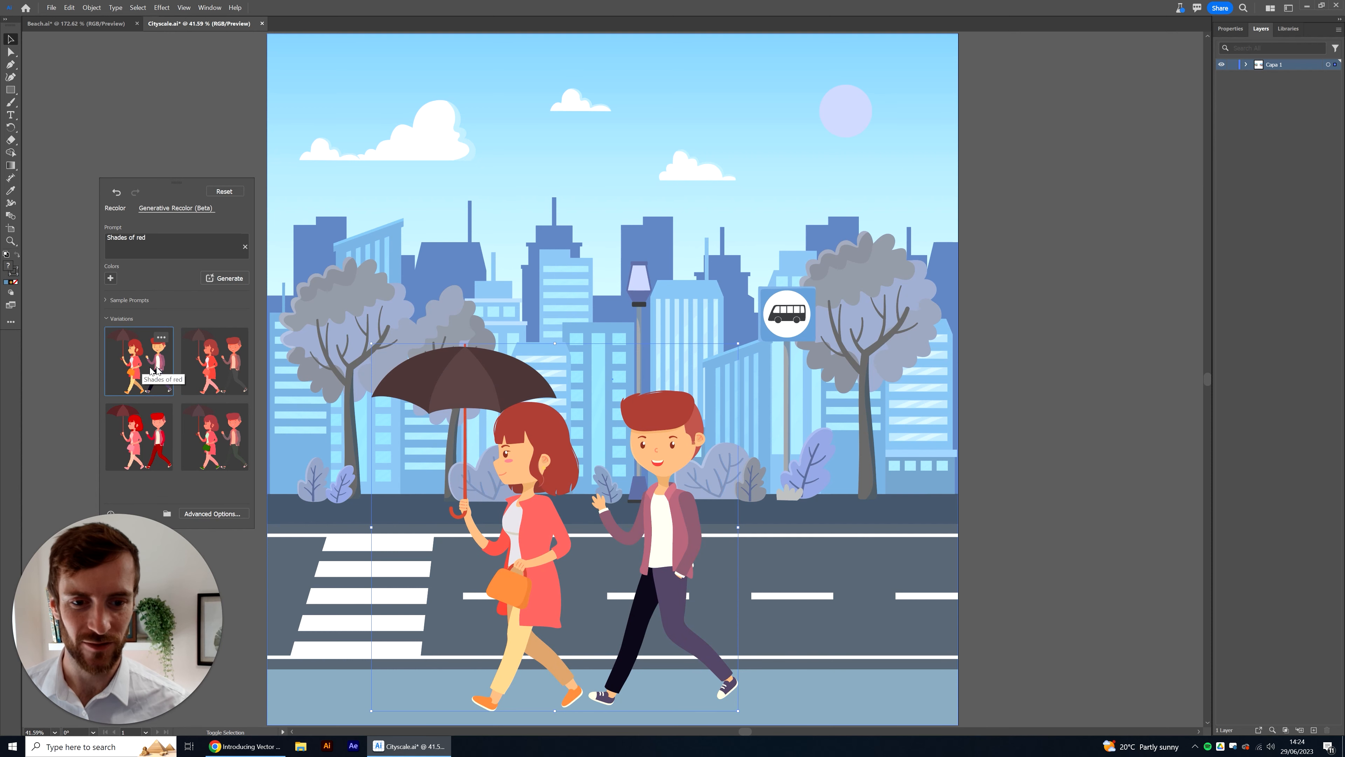
click(208, 366)
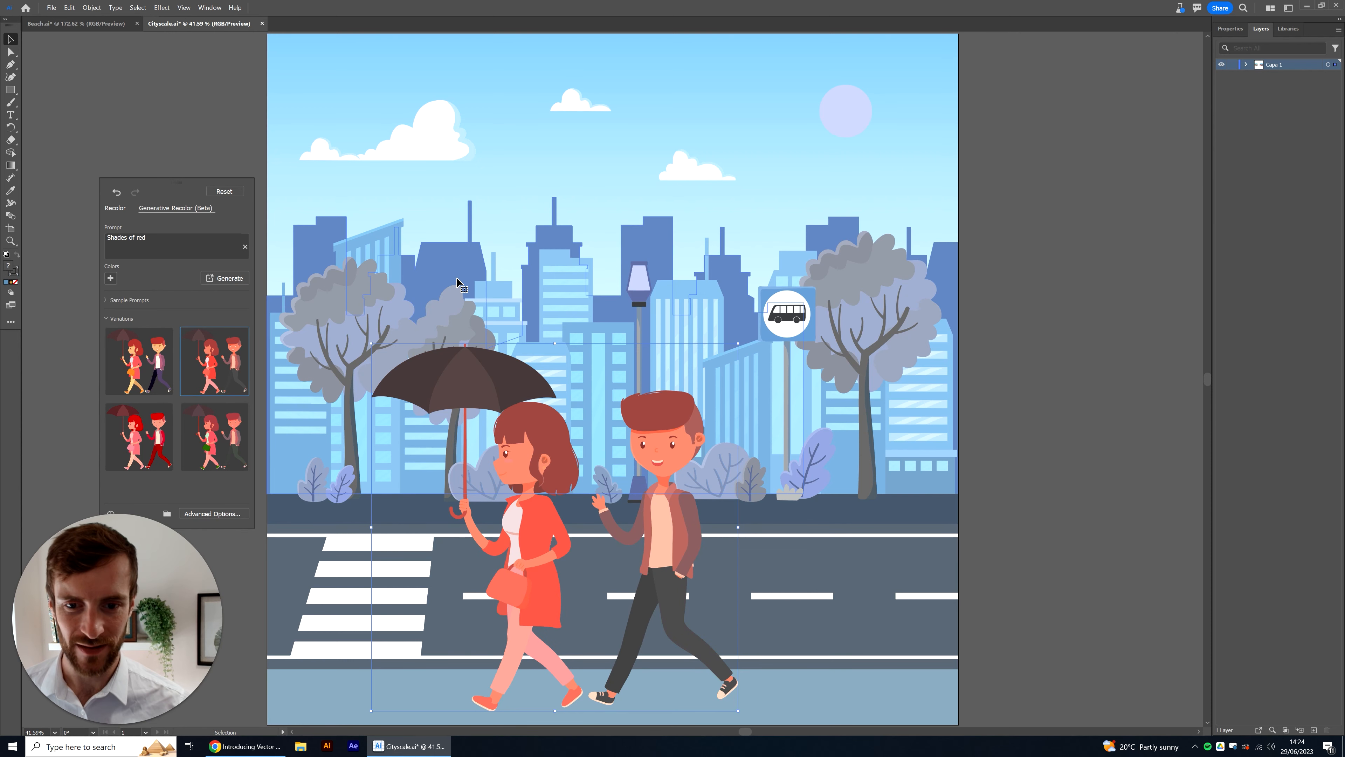
Select the city background without the people, reduce its saturation to an intensity of -43%, and deselect it.
key(ctrl+a)
click(51, 7)
mouse_move(69, 8)
mouse_move(202, 189)
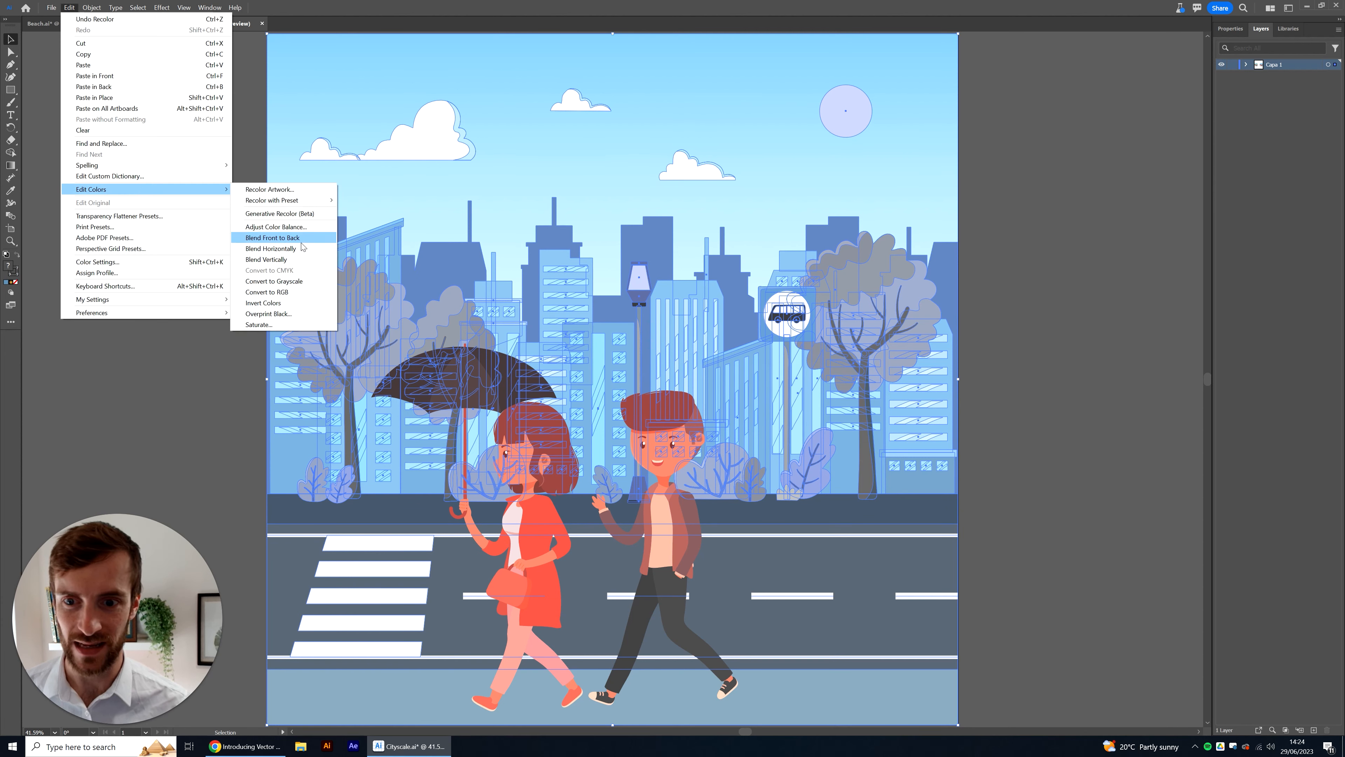
click(297, 324)
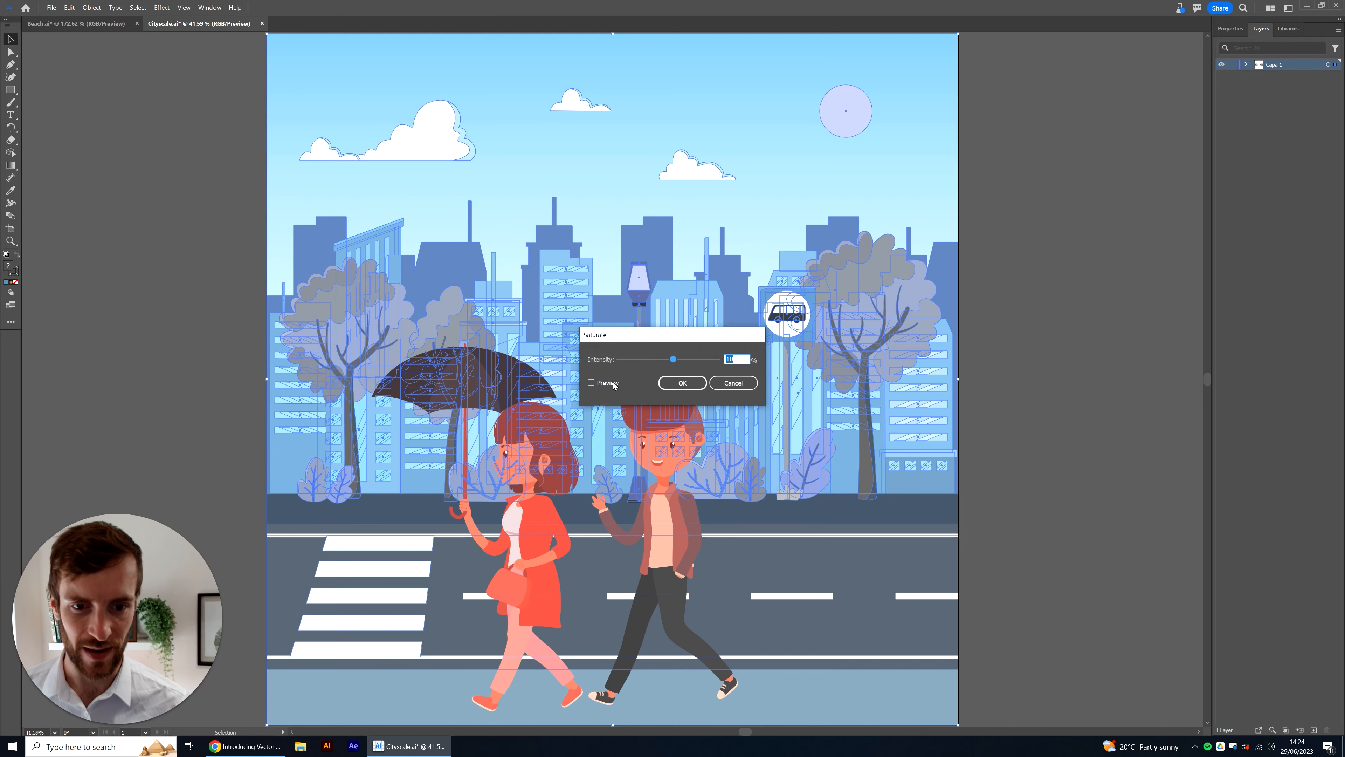
drag(654, 364, 648, 362)
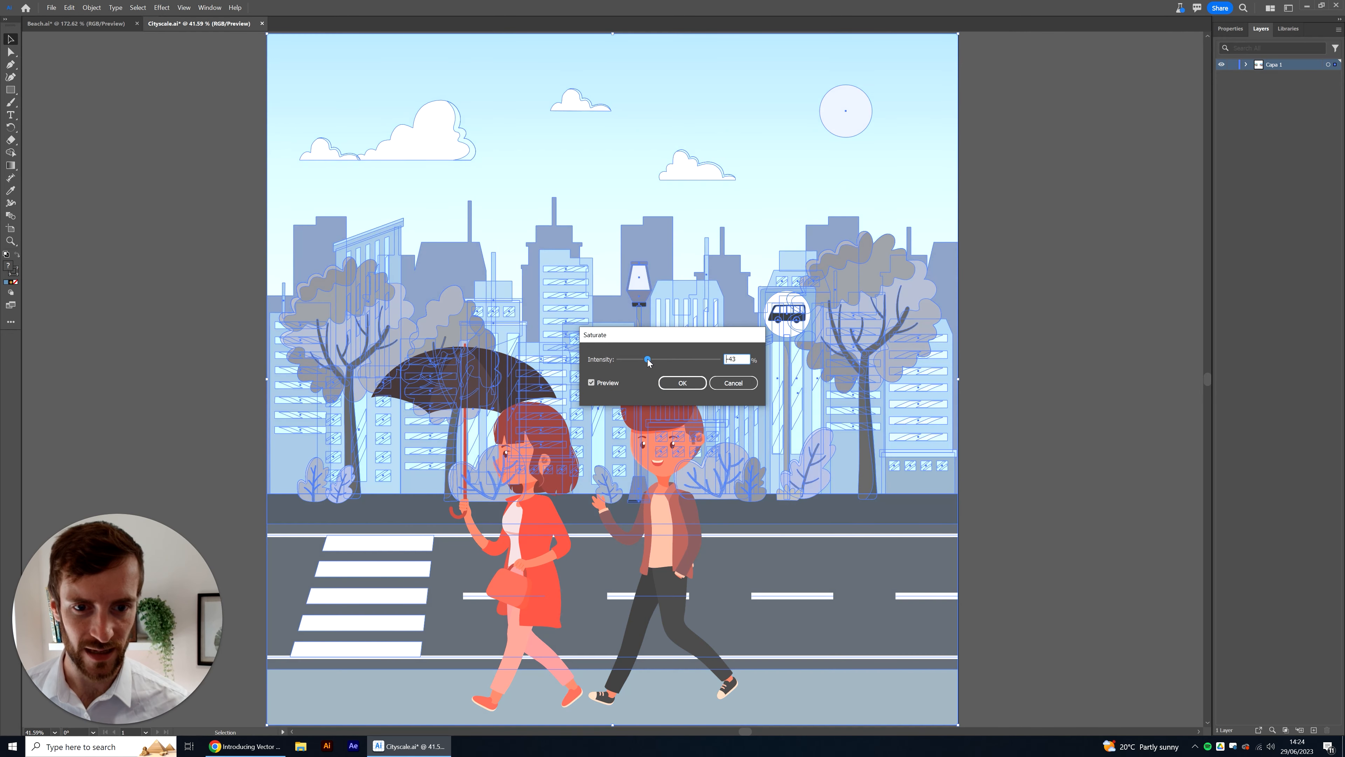
click(682, 383)
click(90, 234)
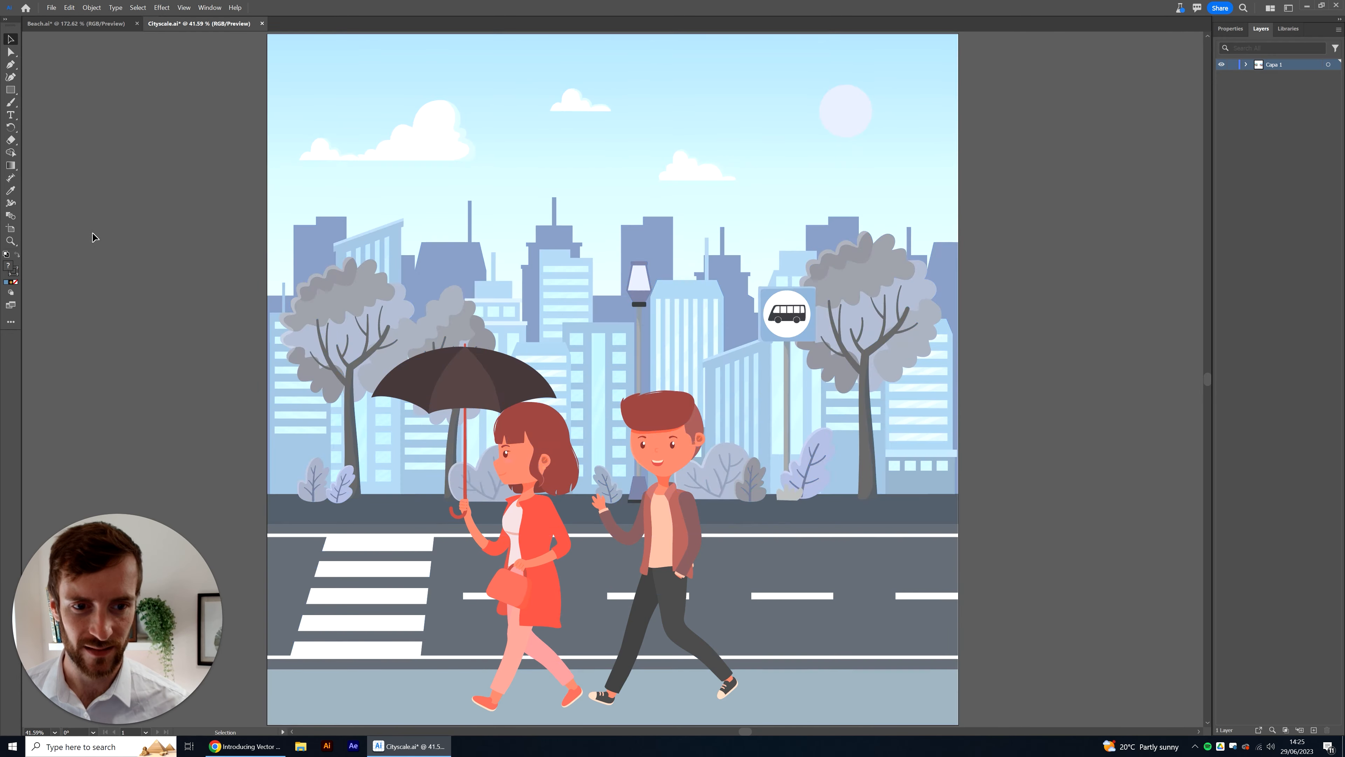
Place the original-colored cityscape close beside the recolored version for a side-by-side comparison.
key(ctrl+minus)
key(ctrl+minus)
key(ctrl+minus)
scroll(259, 346, left, 3)
drag(258, 346, 443, 346)
click(645, 585)
drag(402, 395, 217, 395)
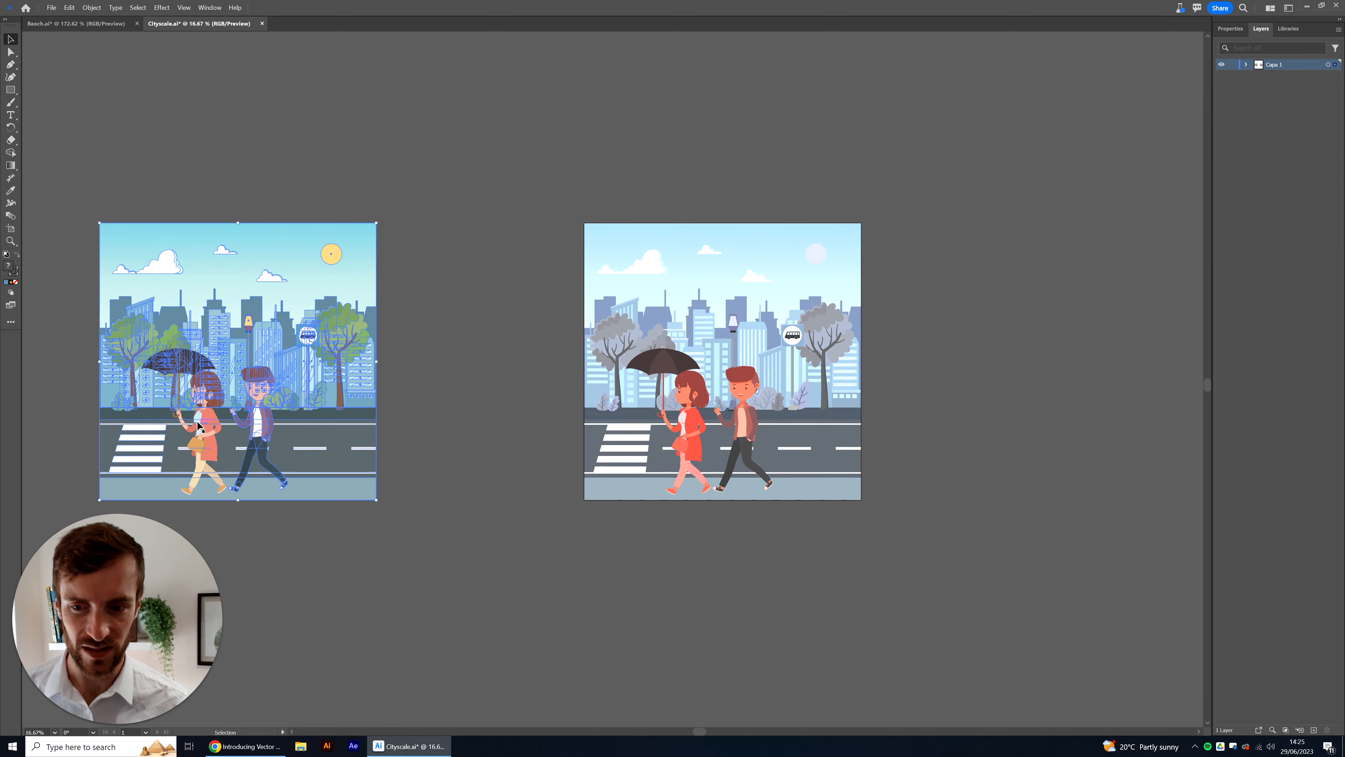
drag(252, 296, 425, 300)
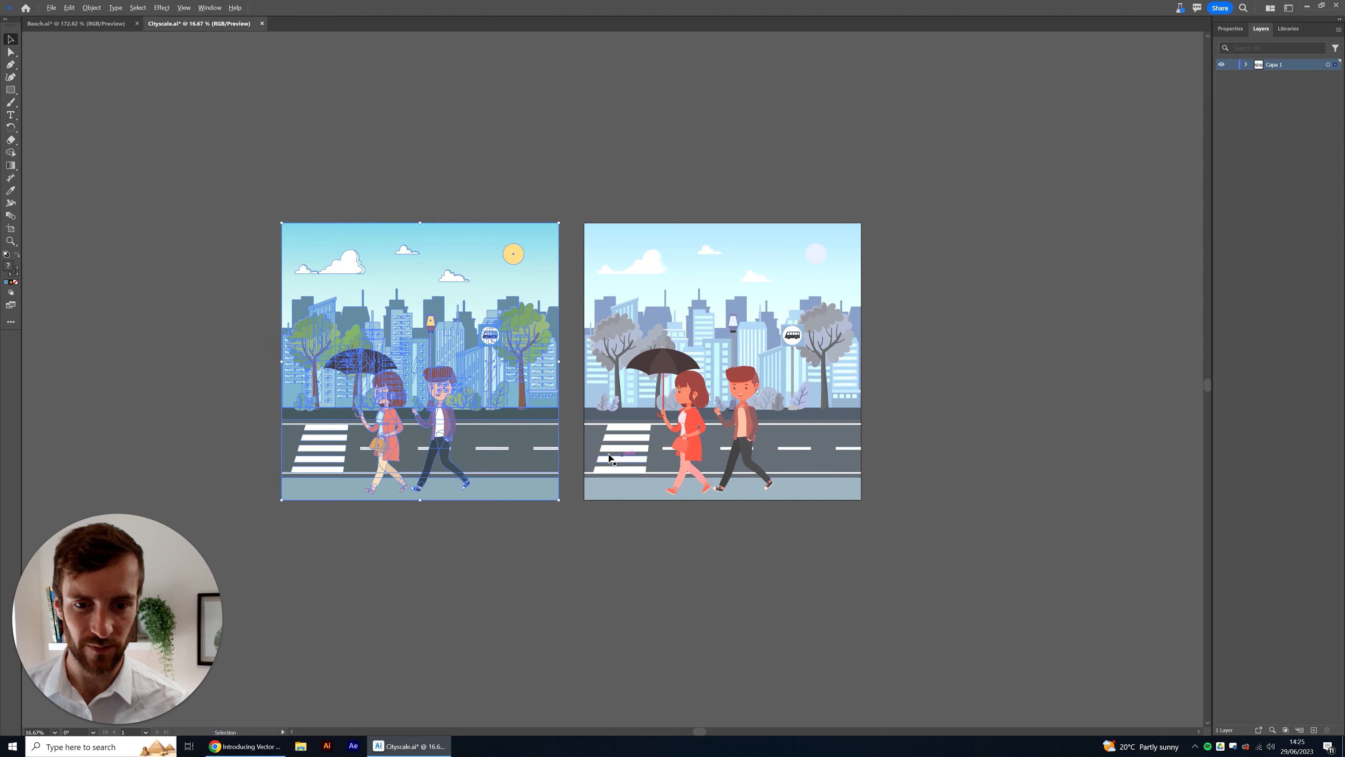
key(ctrl+plus)
key(ctrl+plus)
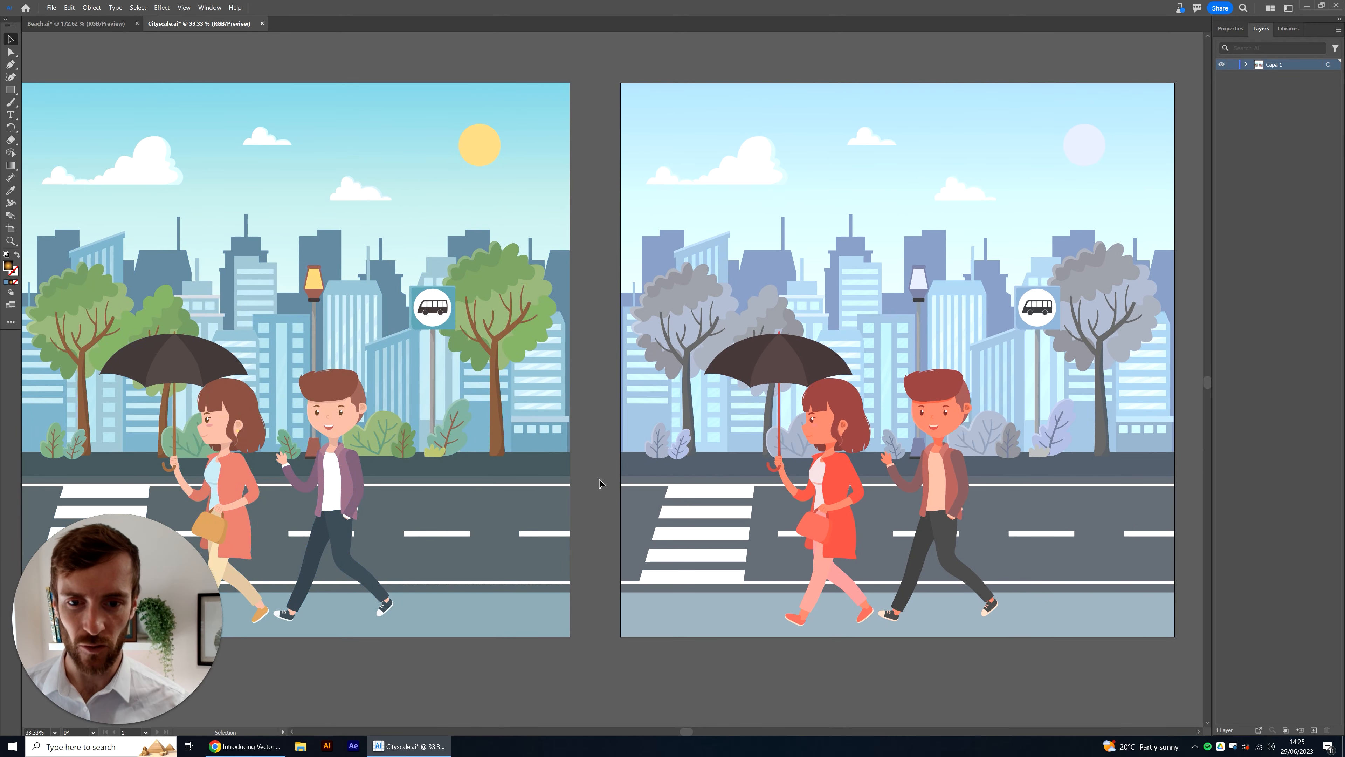
Switch to the Beach.ai document and set the original beach illustration beside its sunset version.
key(ctrl+Tab)
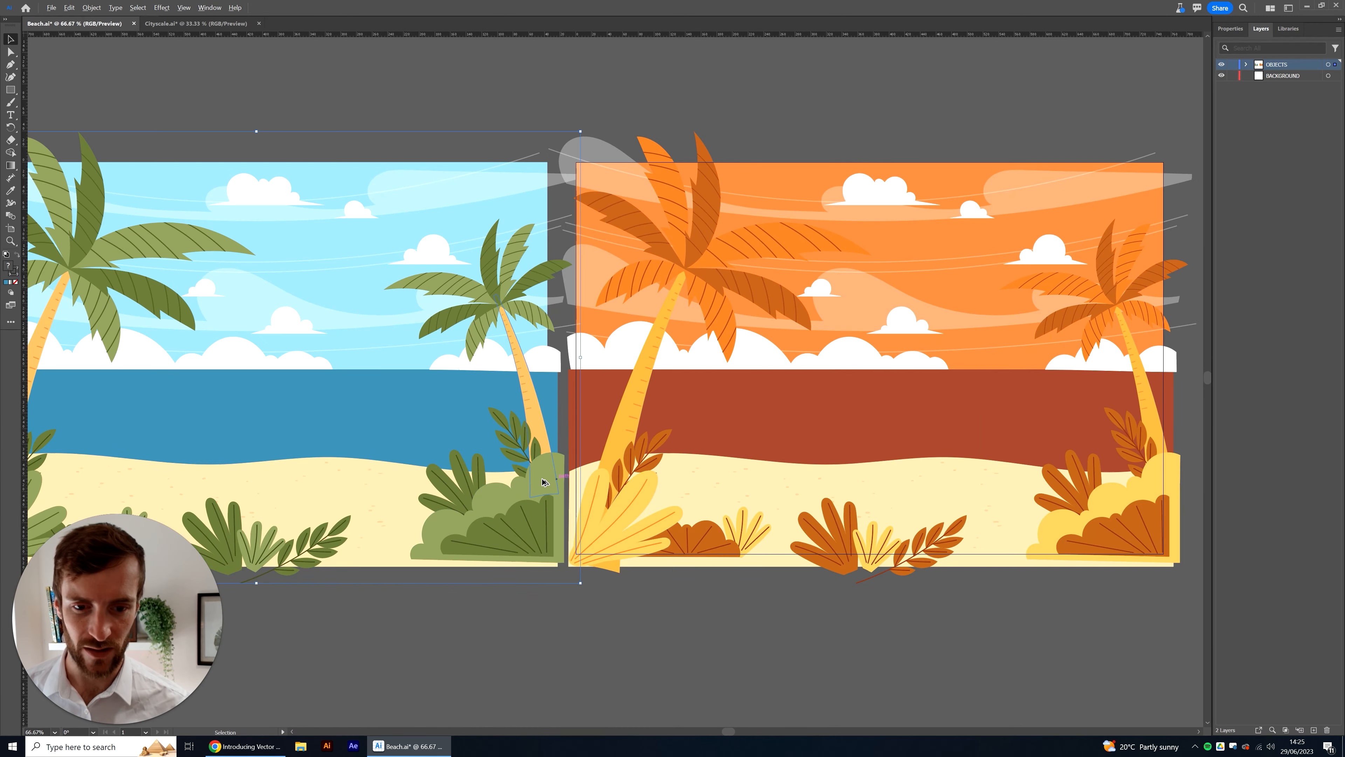